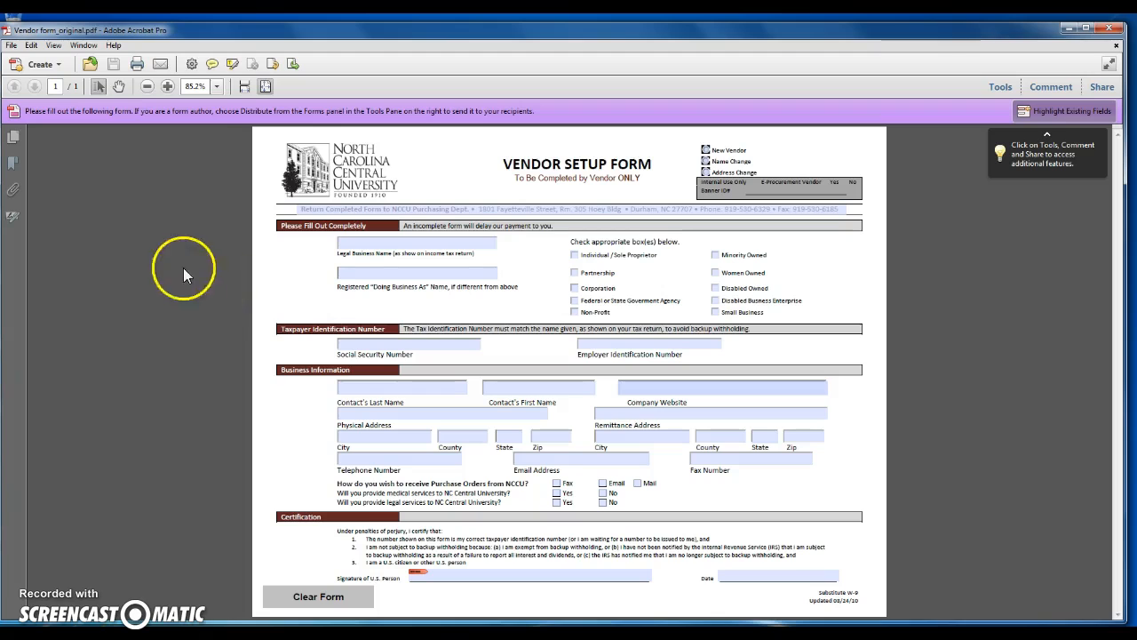
Open the current vendor setup document for form editing as a PDF form made from an existing file.
left_click(60, 72)
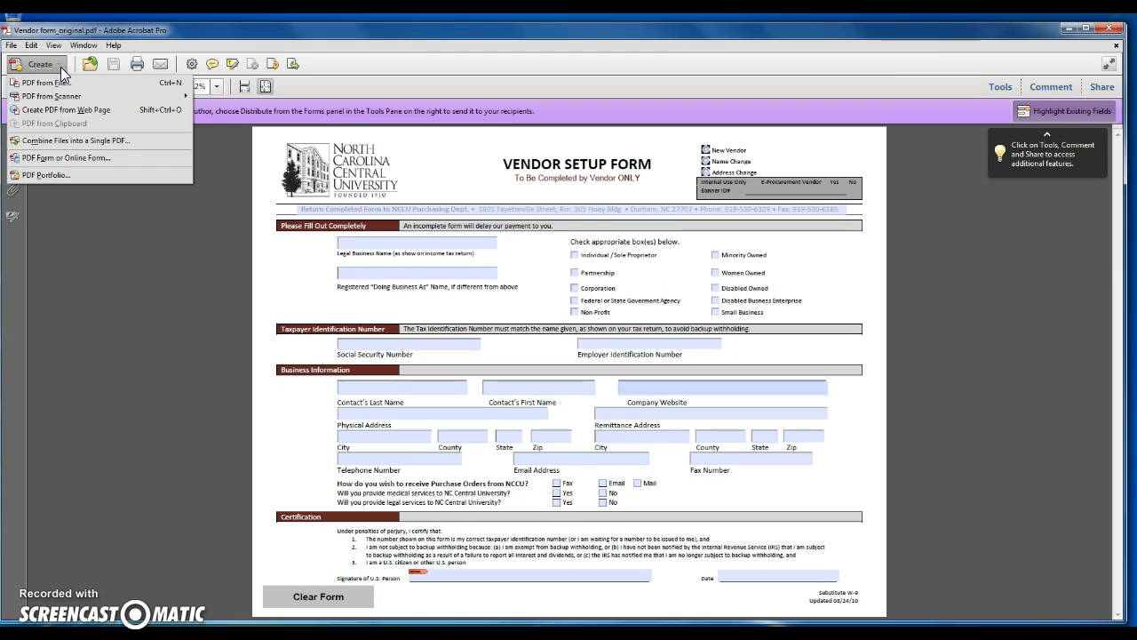
left_click(39, 161)
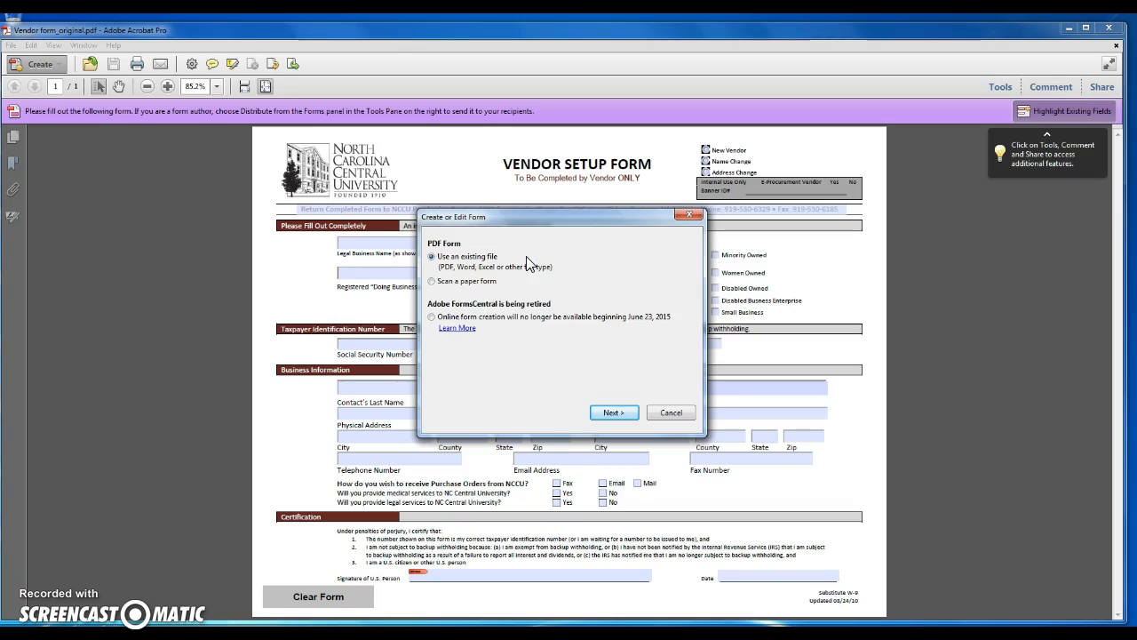
left_click(612, 414)
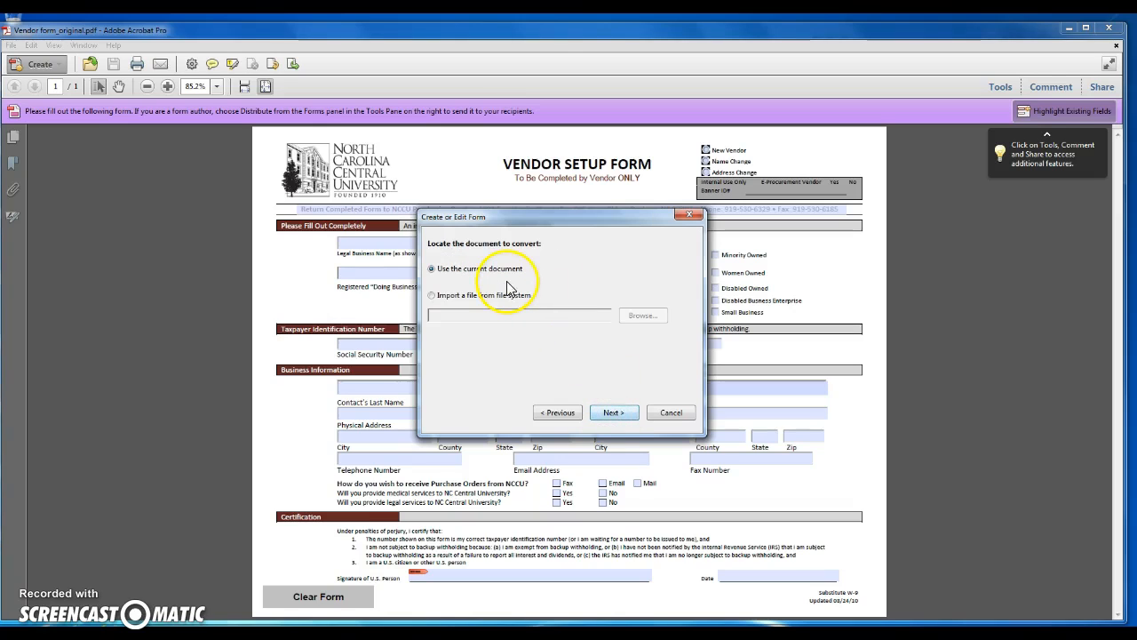
left_click(612, 413)
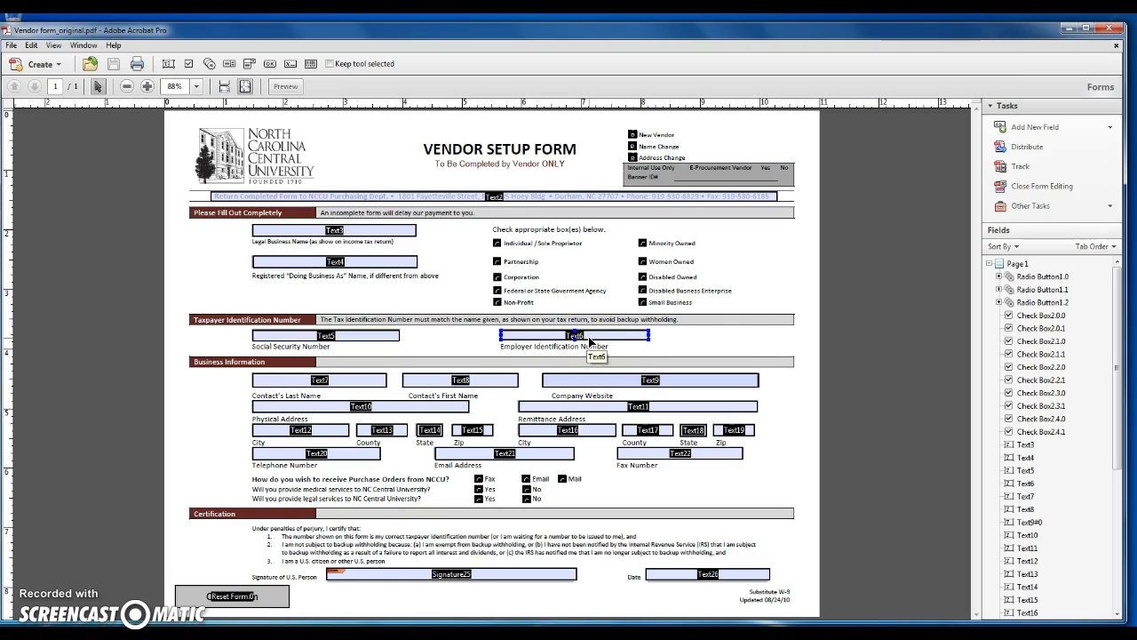
left_click(546, 309)
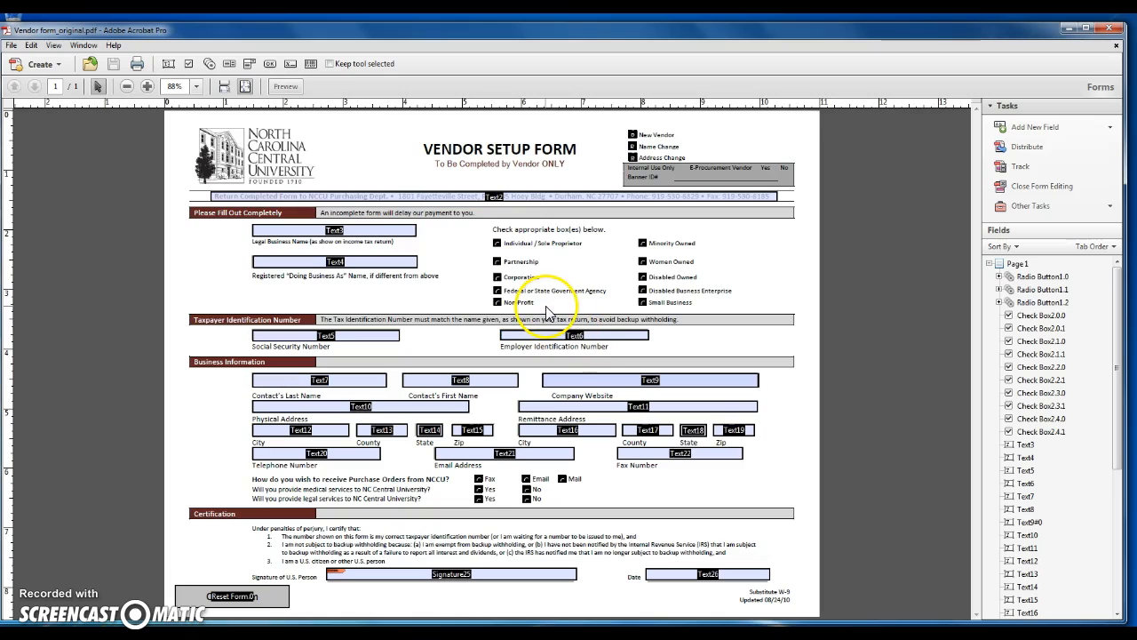
Examine how the New Vendor, Name Change and Address Change radio buttons are set up as separate fields.
left_click(632, 134)
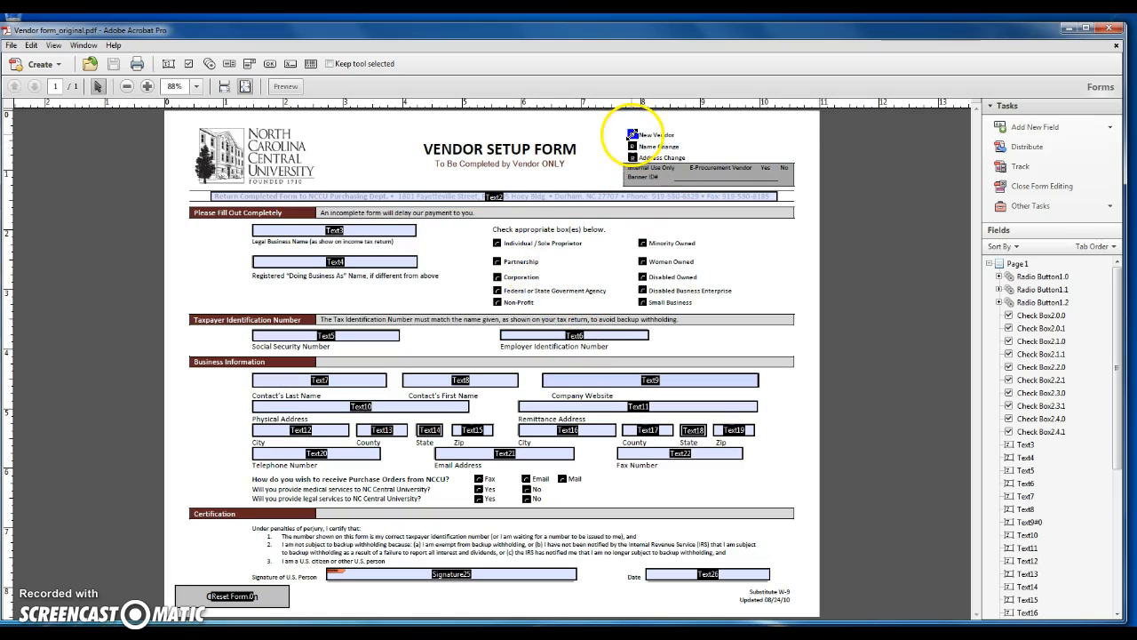
left_click(632, 146)
left_click(634, 157)
left_click(633, 146)
left_click(632, 134)
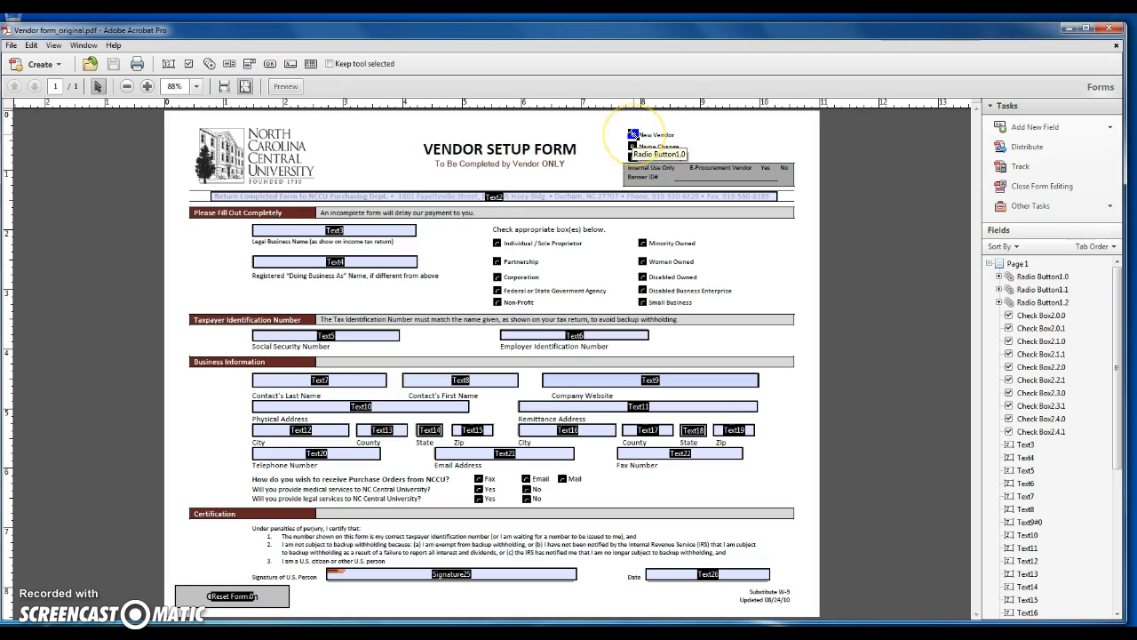
left_click(633, 146)
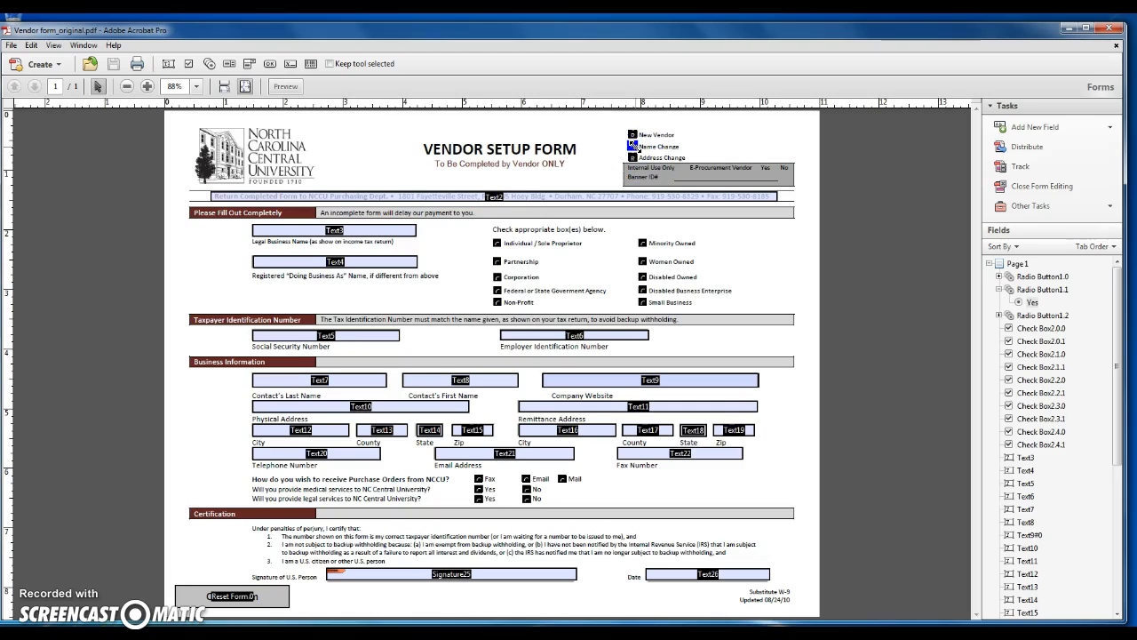
left_click(1020, 304)
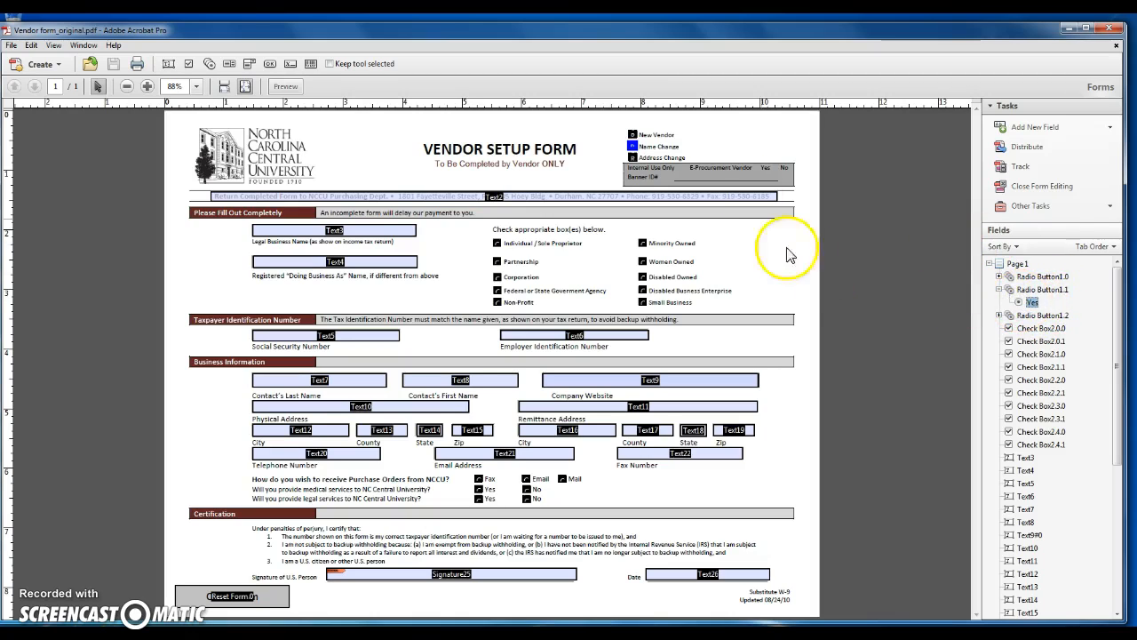
Delete the Name Change radio button and undo the deletion.
right_click(632, 144)
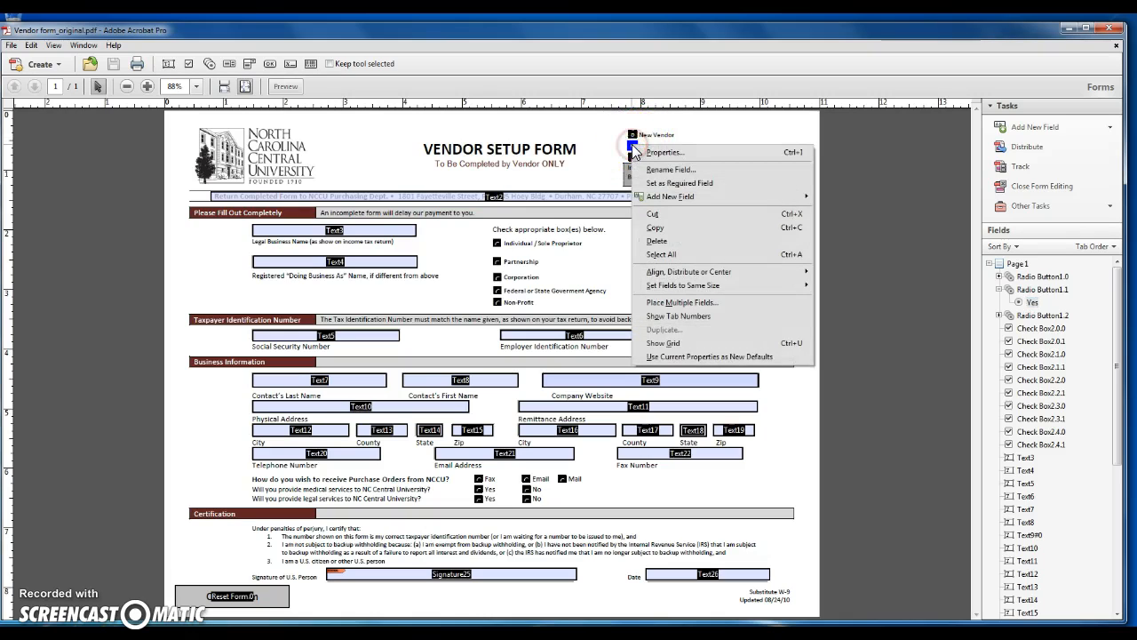
left_click(668, 243)
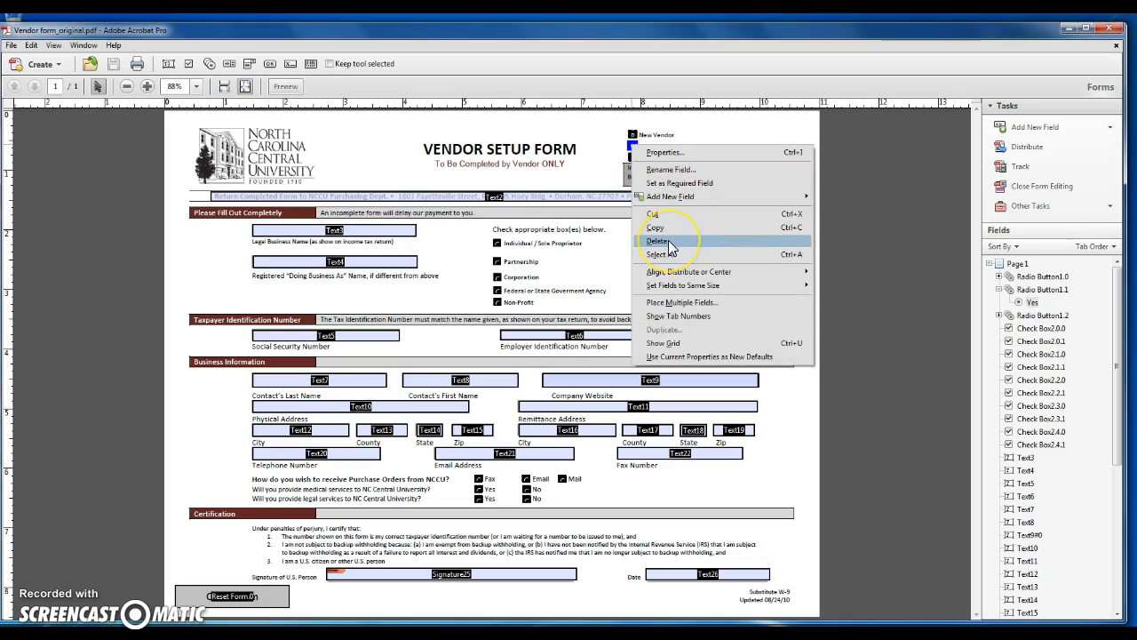
left_click(669, 242)
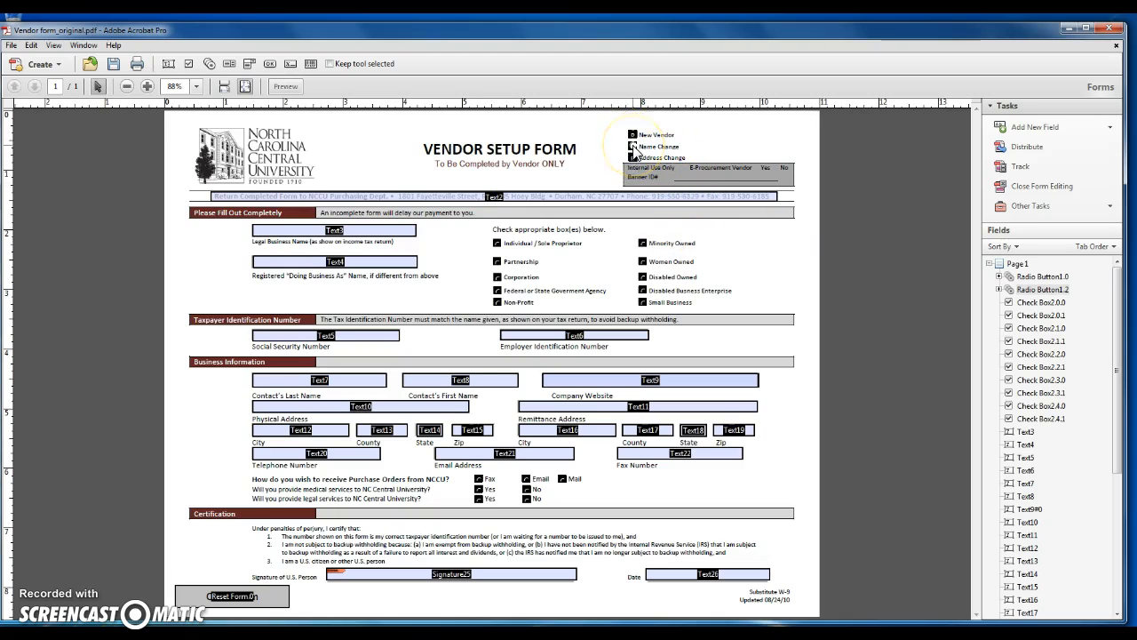
key("ctrl+z")
left_click(800, 229)
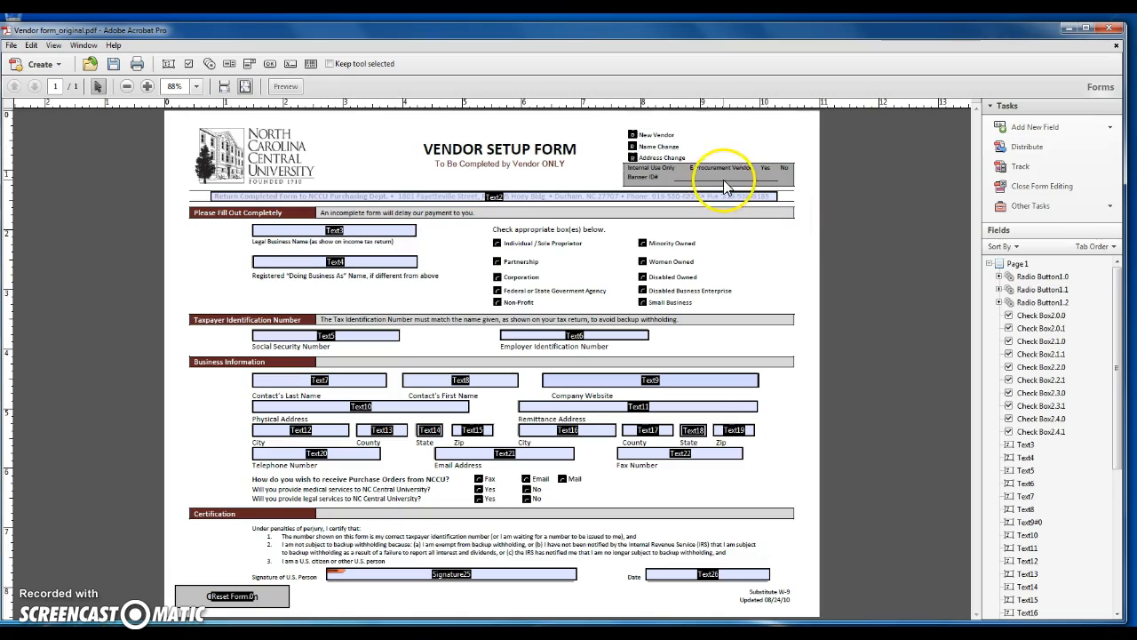
Delete the Name Change and Address Change radio buttons, keeping the New Vendor one.
left_click(633, 135)
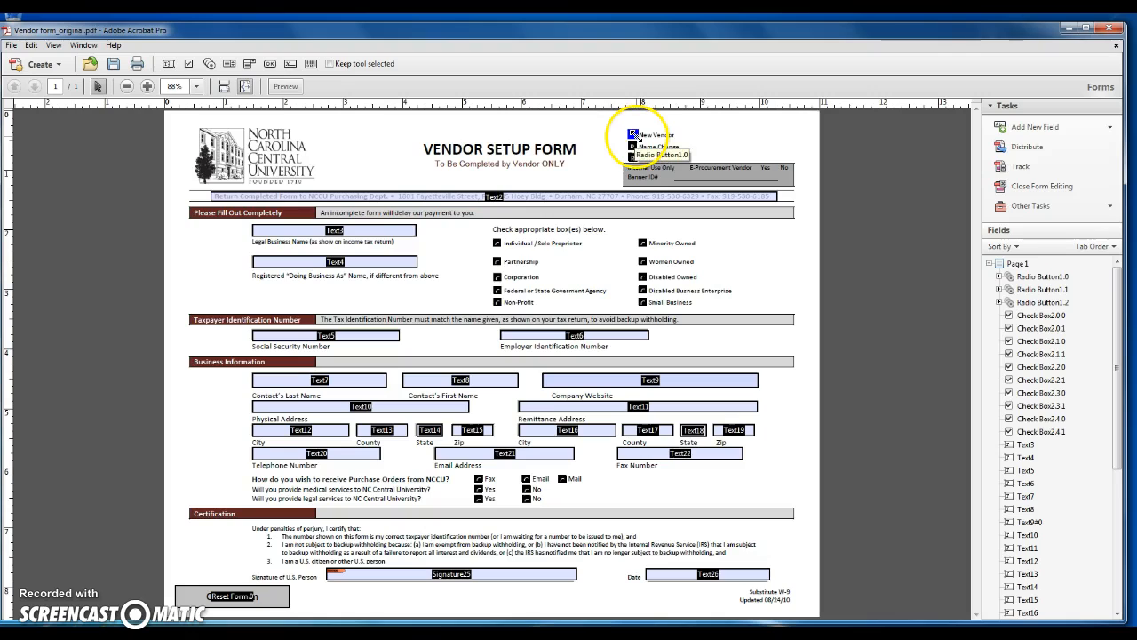
left_click(632, 146)
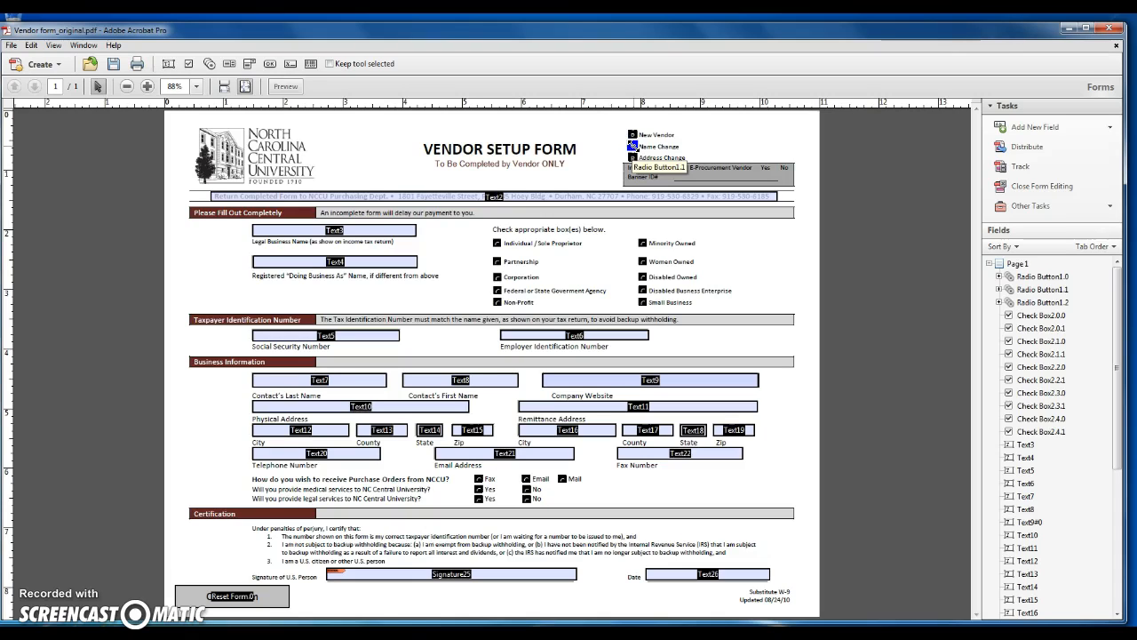
right_click(634, 146)
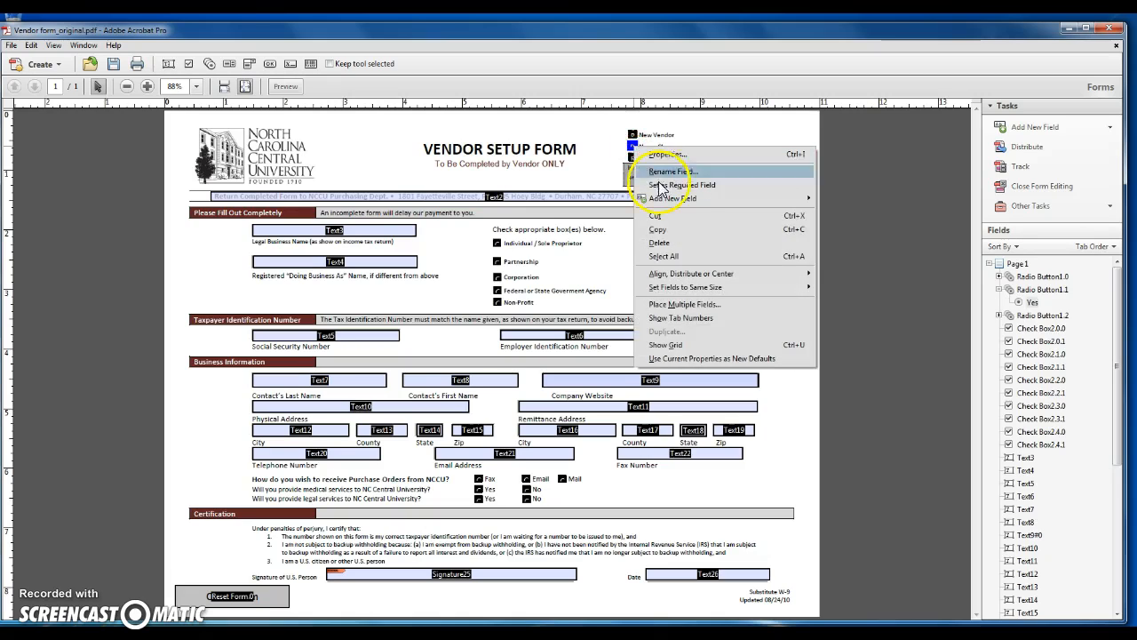
left_click(680, 242)
left_click(673, 198)
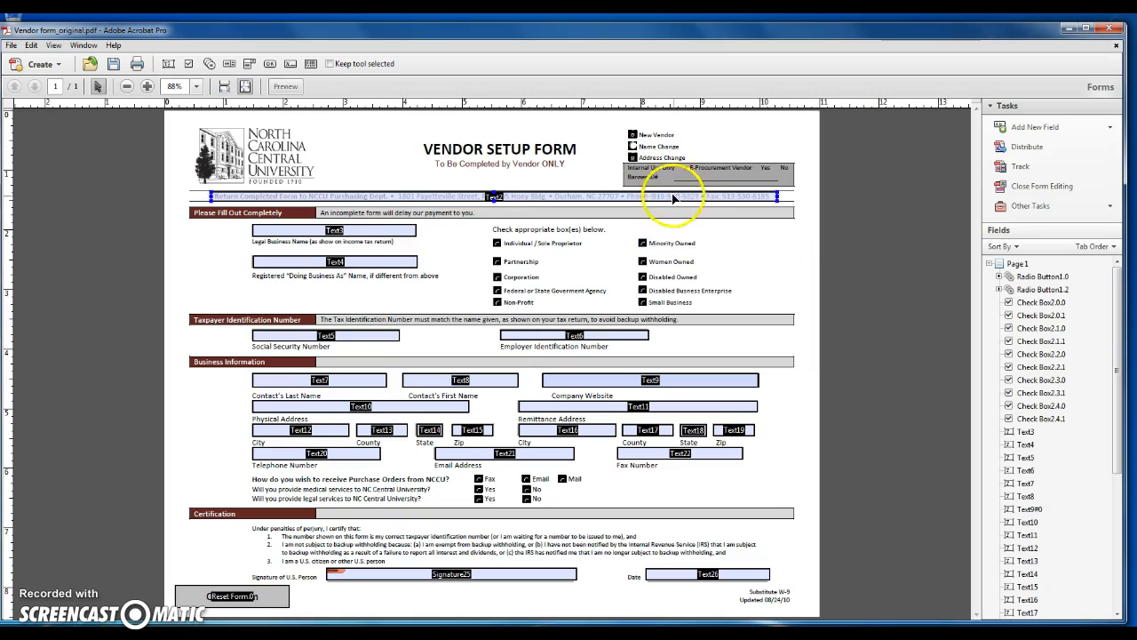
right_click(636, 158)
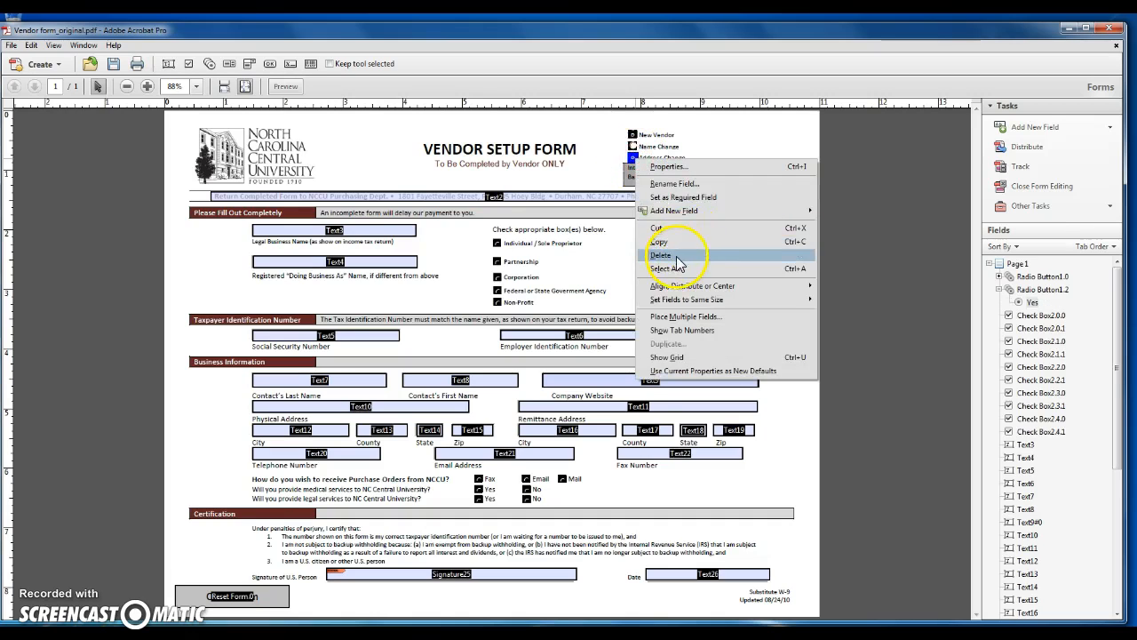
left_click(677, 256)
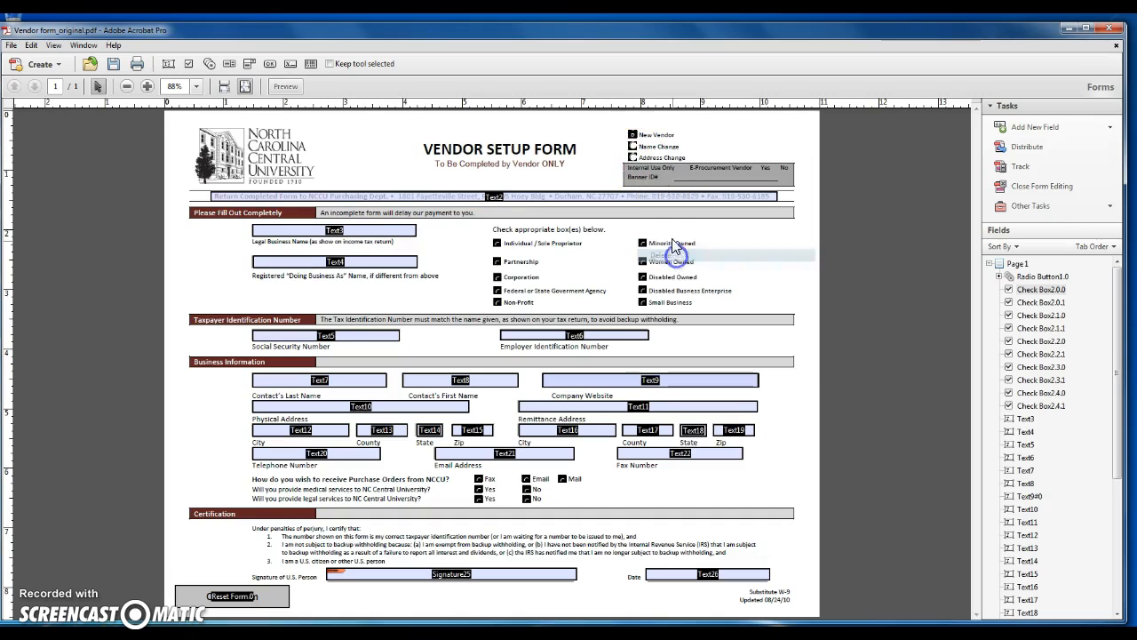
Set the New Vendor radio button as a required field, preview the form and return to form editing.
right_click(634, 135)
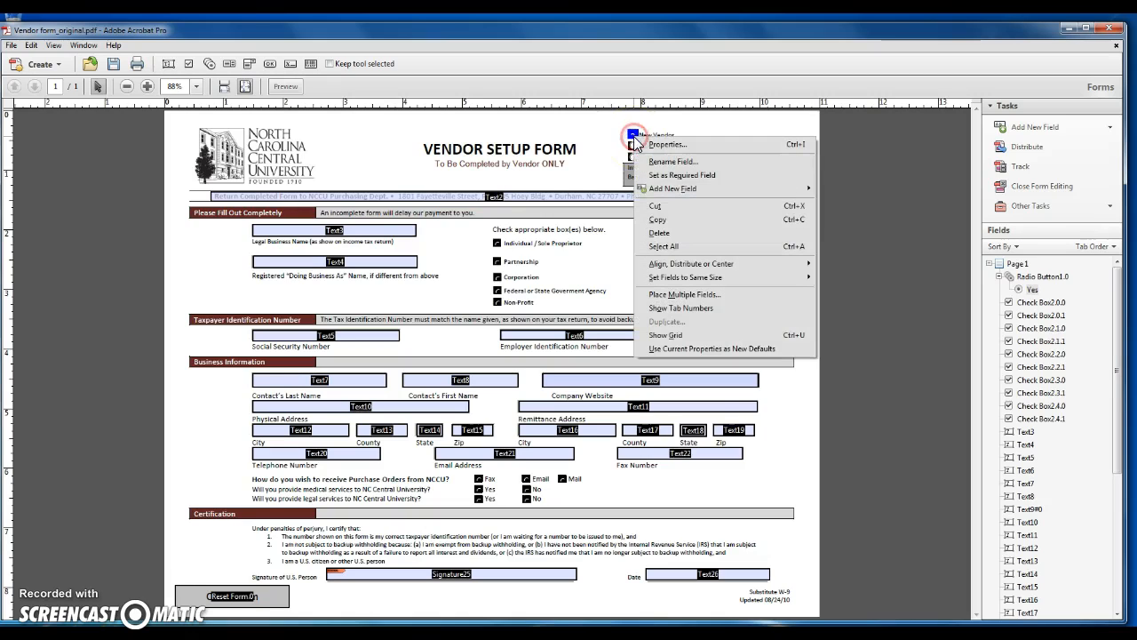
left_click(670, 175)
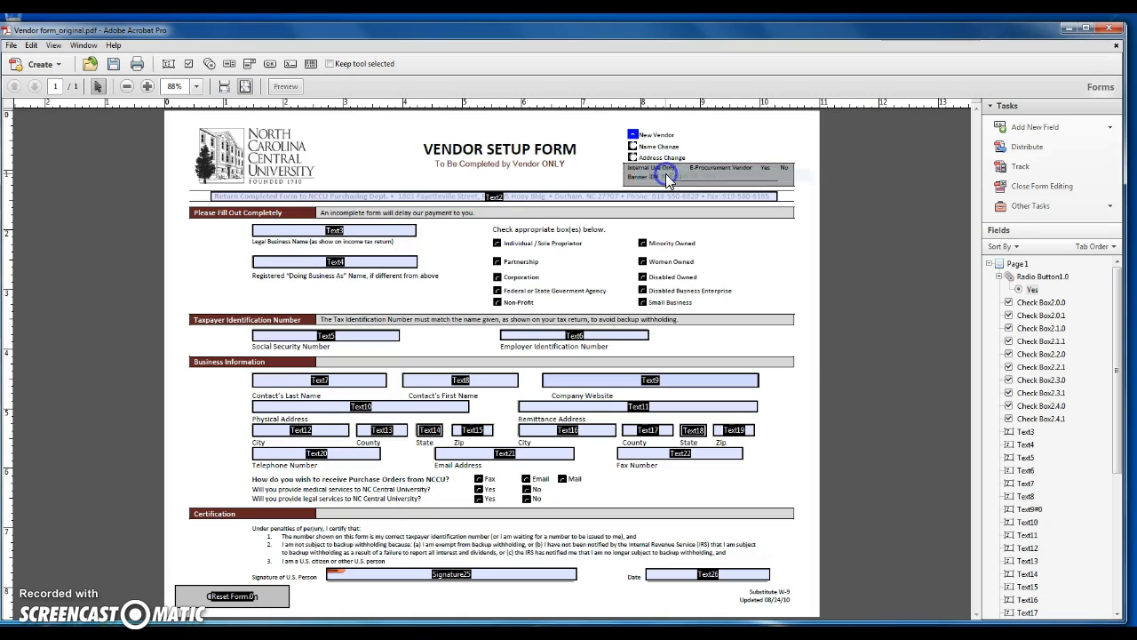
left_click(581, 168)
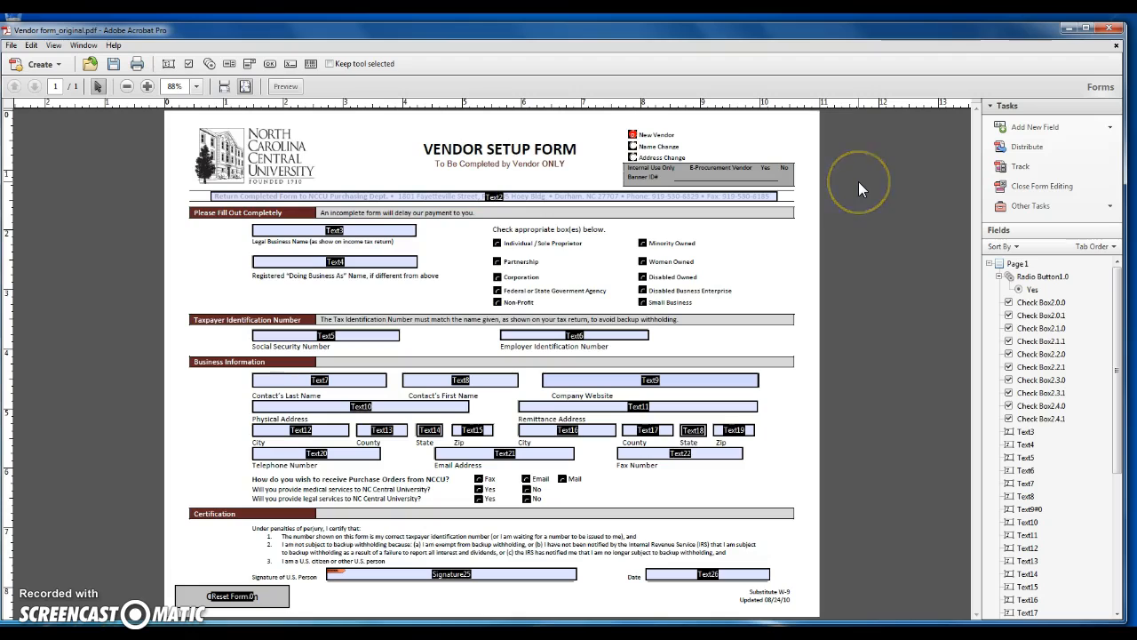
left_click(286, 87)
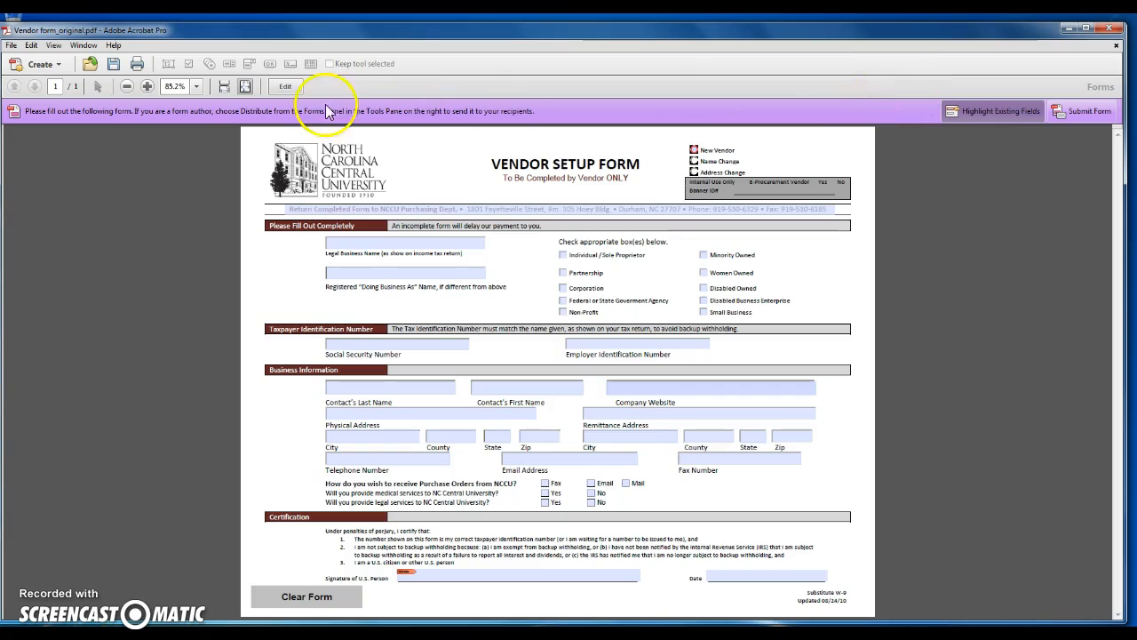
left_click(293, 89)
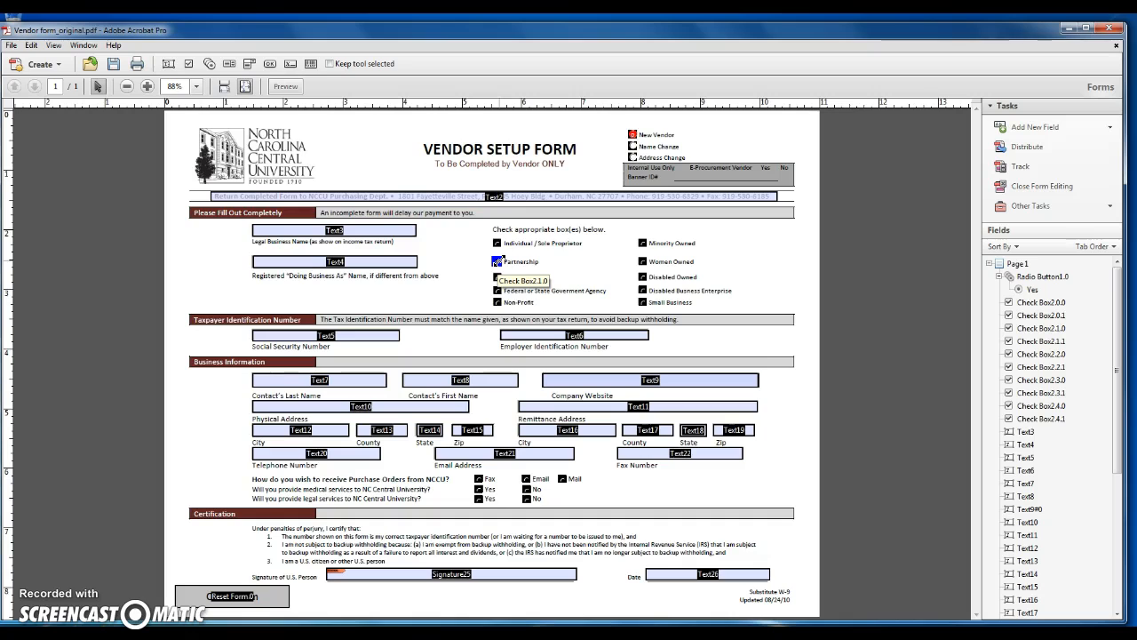
Delete the Partnership, Corporation, Federal or State Government Agency and Non-Profit check boxes.
right_click(497, 261)
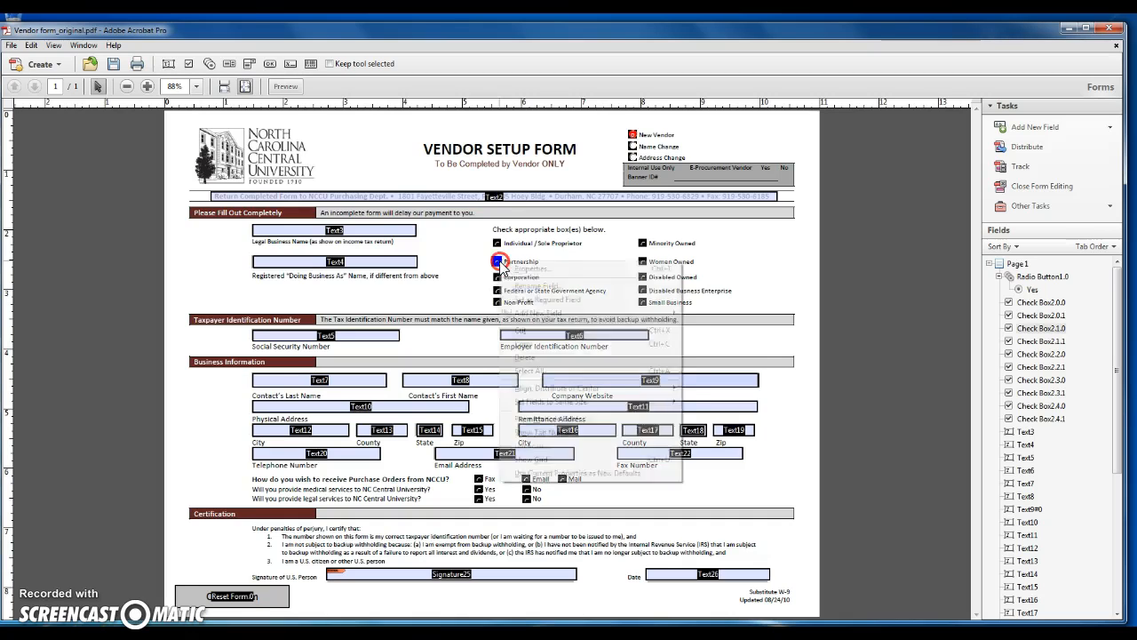
left_click(533, 358)
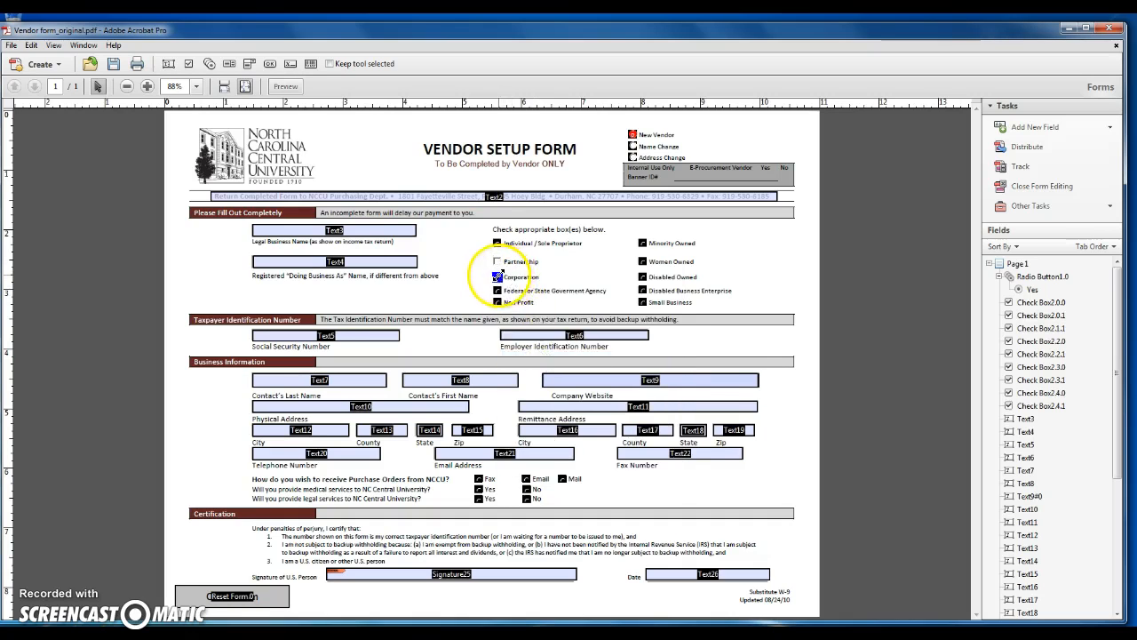
right_click(498, 277)
left_click(544, 378)
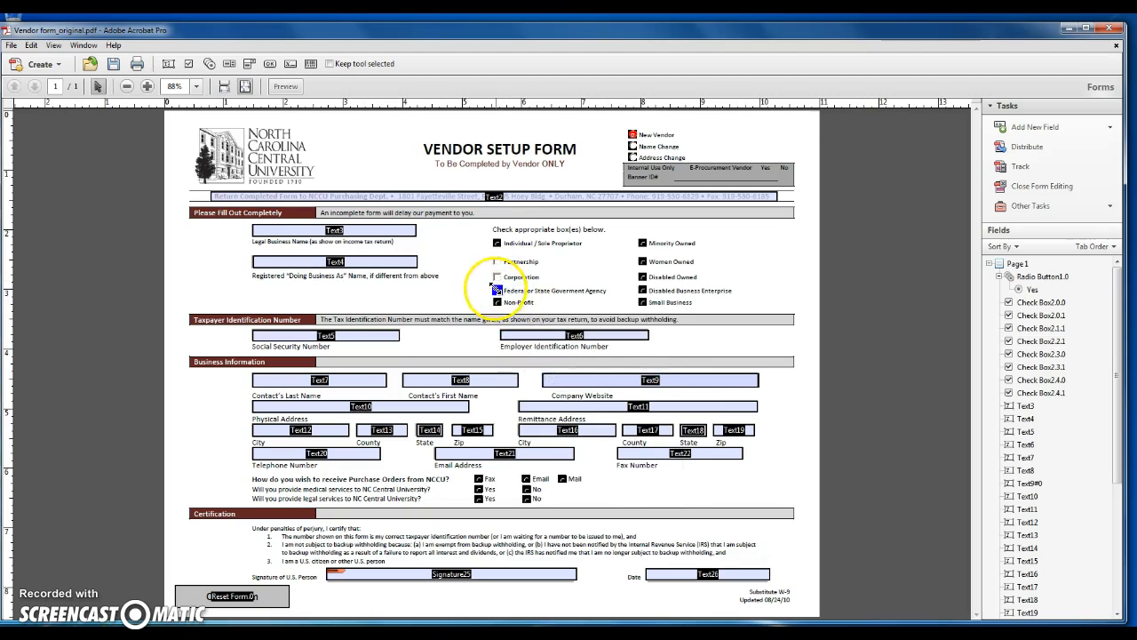
right_click(498, 289)
left_click(532, 386)
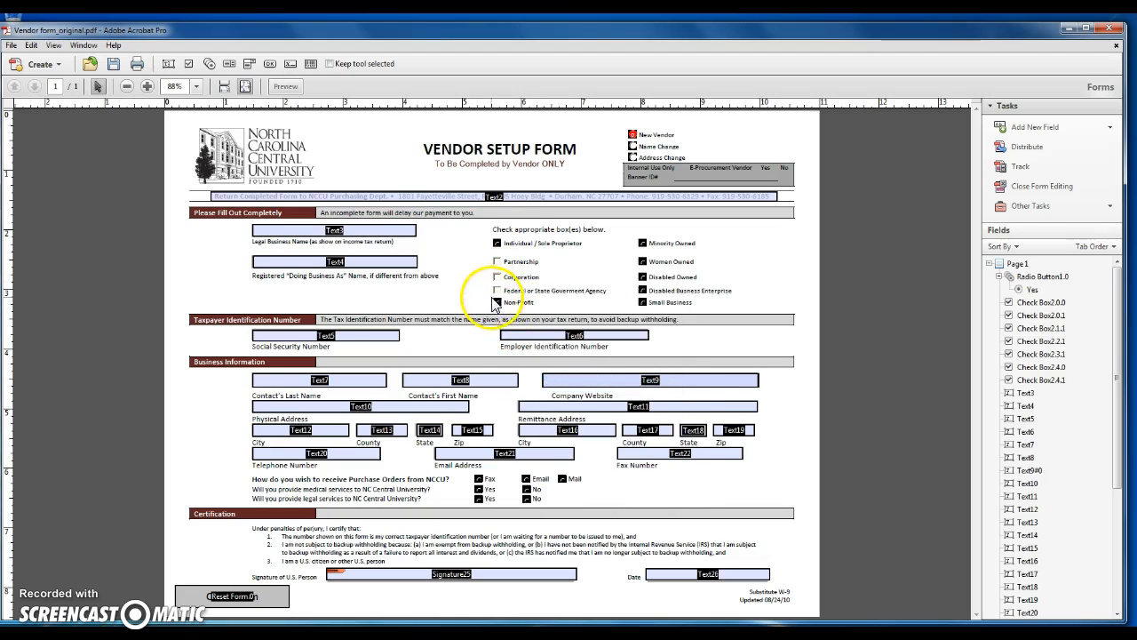
right_click(496, 303)
left_click(522, 400)
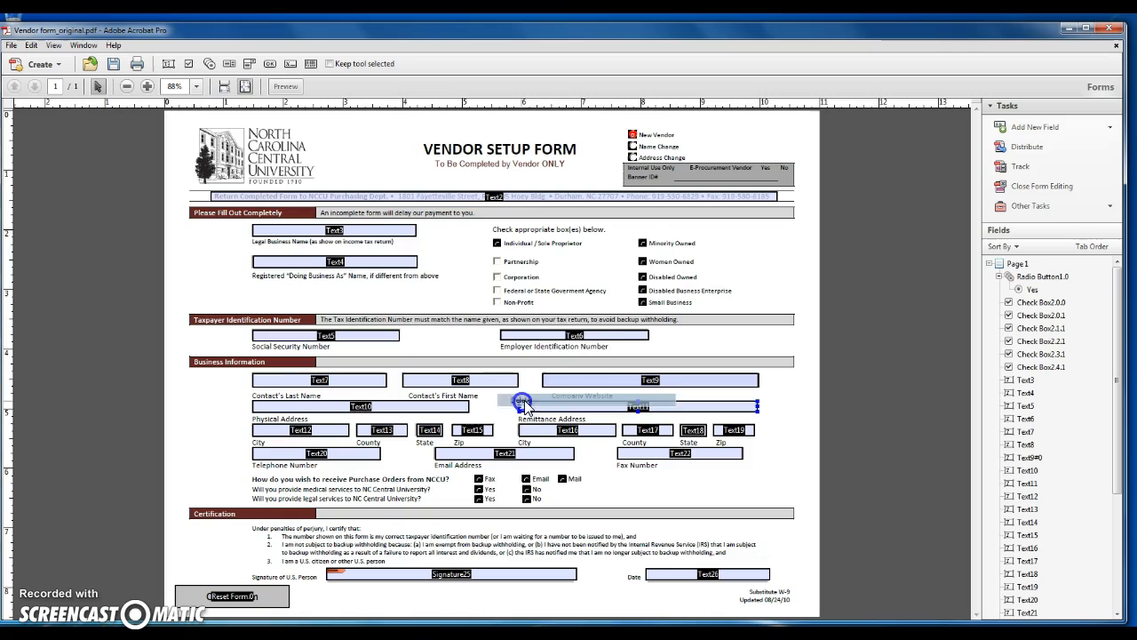
Delete the Minority Owned, Women Owned, Disabled Owned, Disabled Business Enterprise and Small Business check boxes.
right_click(642, 243)
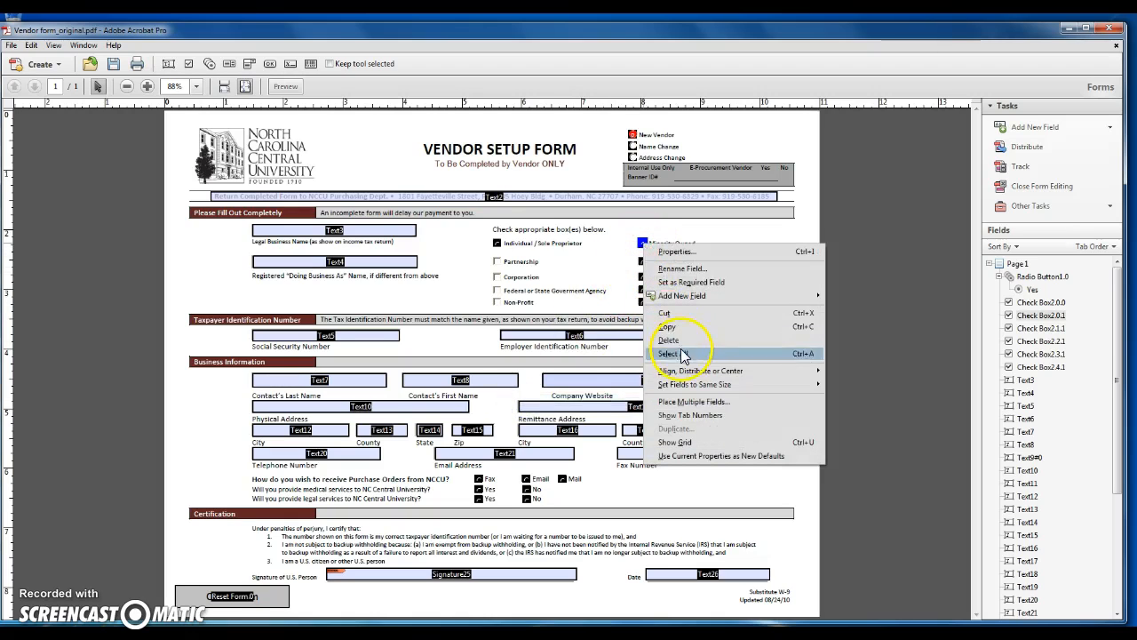
left_click(674, 341)
left_click(639, 264)
left_click(641, 262)
left_click(642, 276, "ctrl")
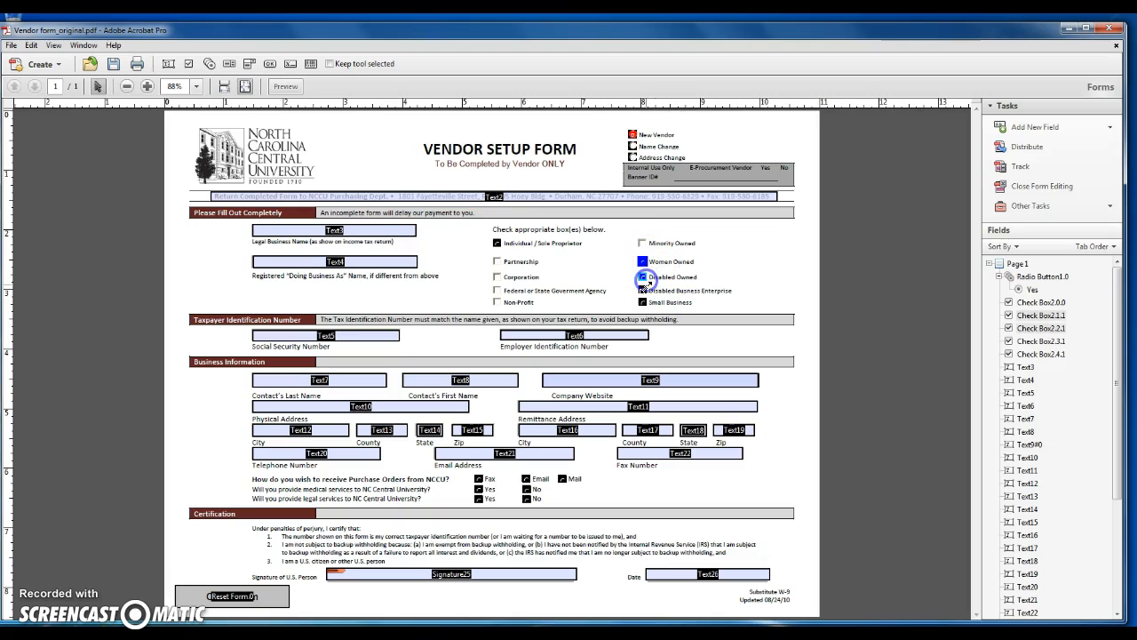
left_click(644, 290, "ctrl")
left_click(644, 302, "ctrl")
right_click(652, 306)
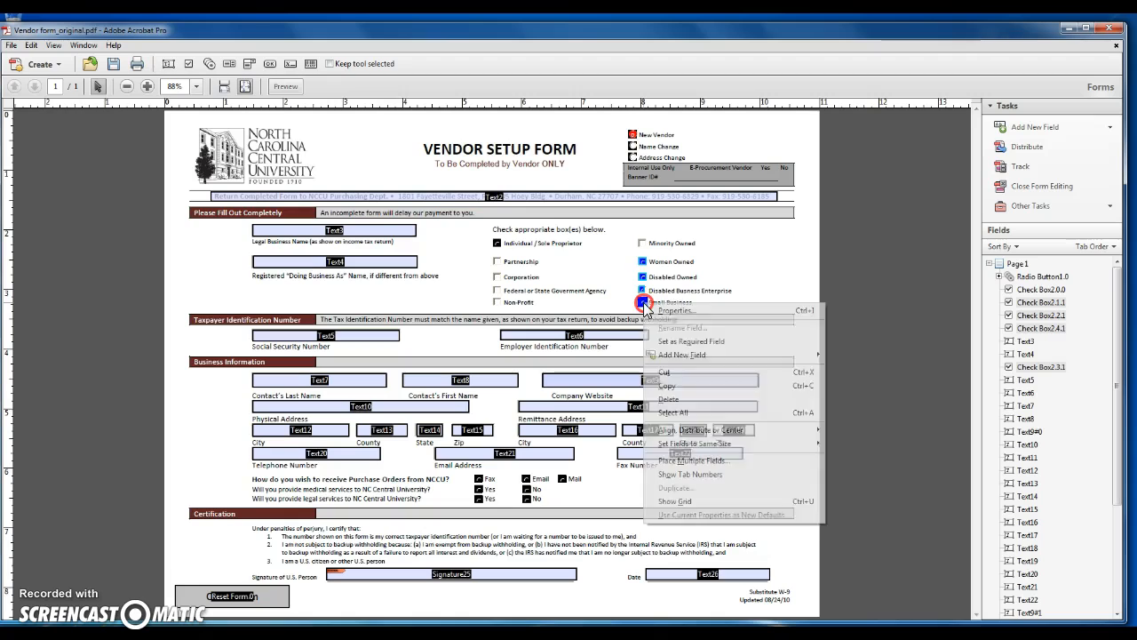
left_click(701, 402)
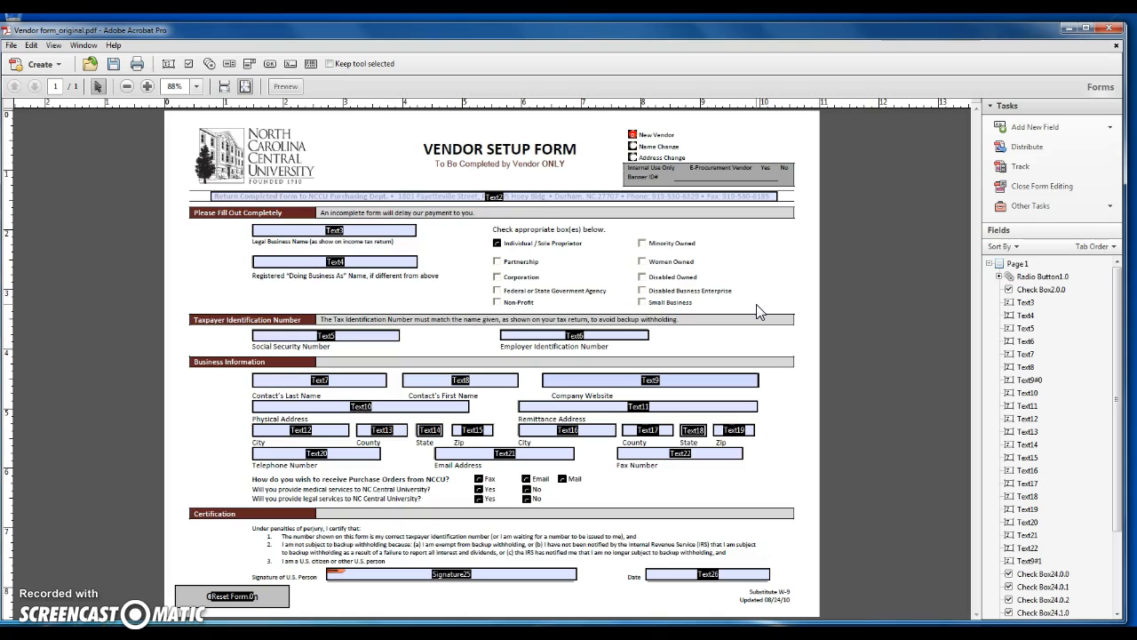
Set the Individual / Sole Proprietor check box as a required field.
right_click(497, 243)
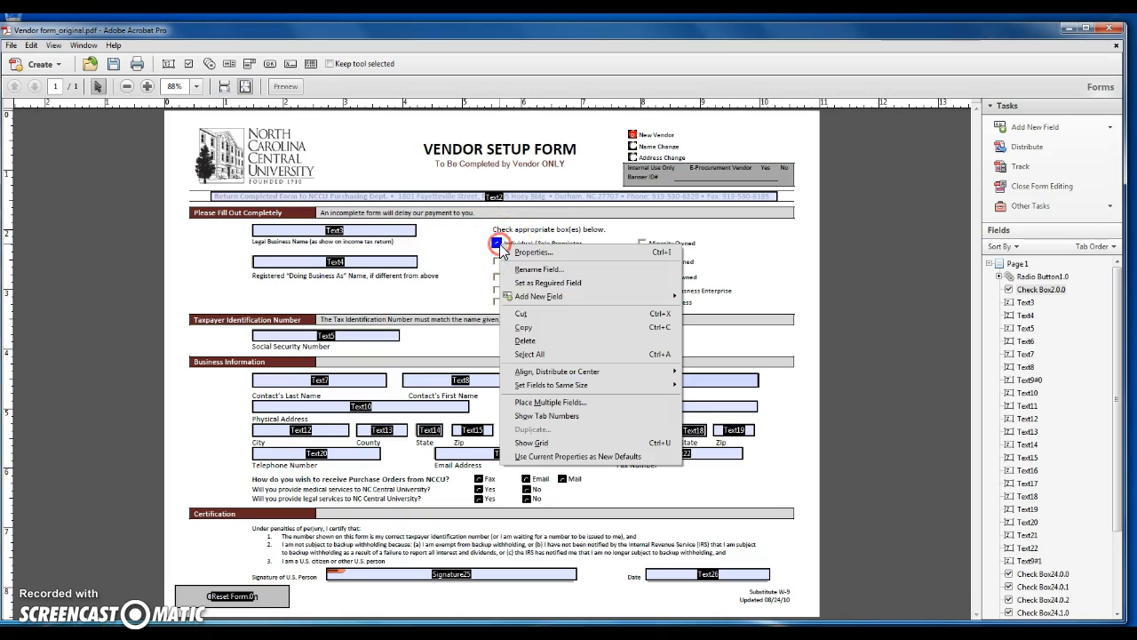
left_click(540, 284)
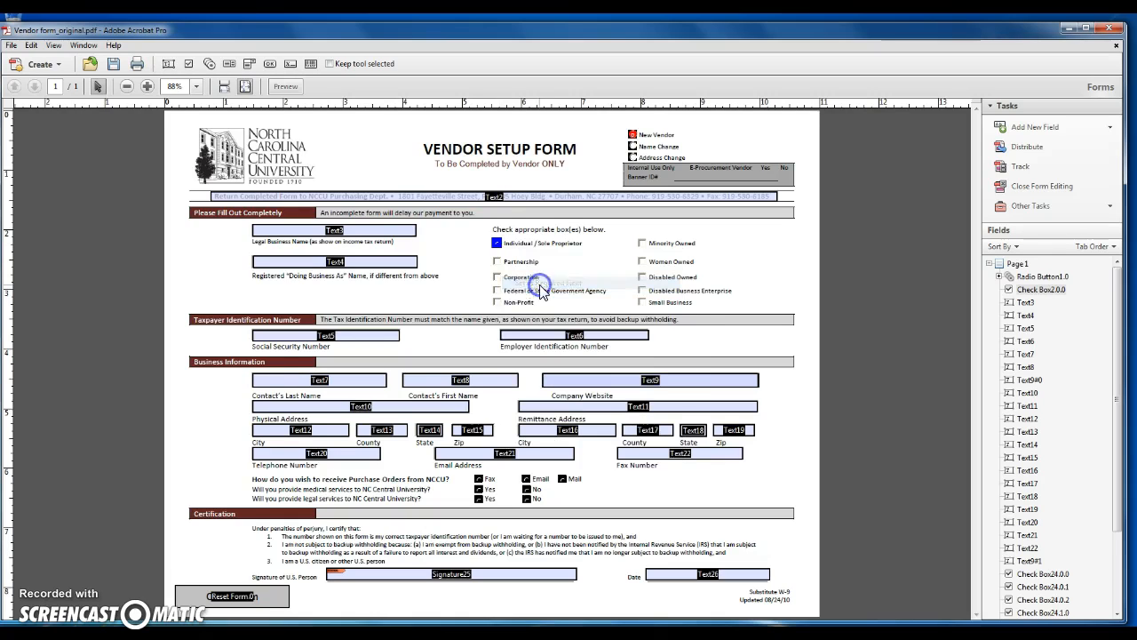
left_click(459, 279)
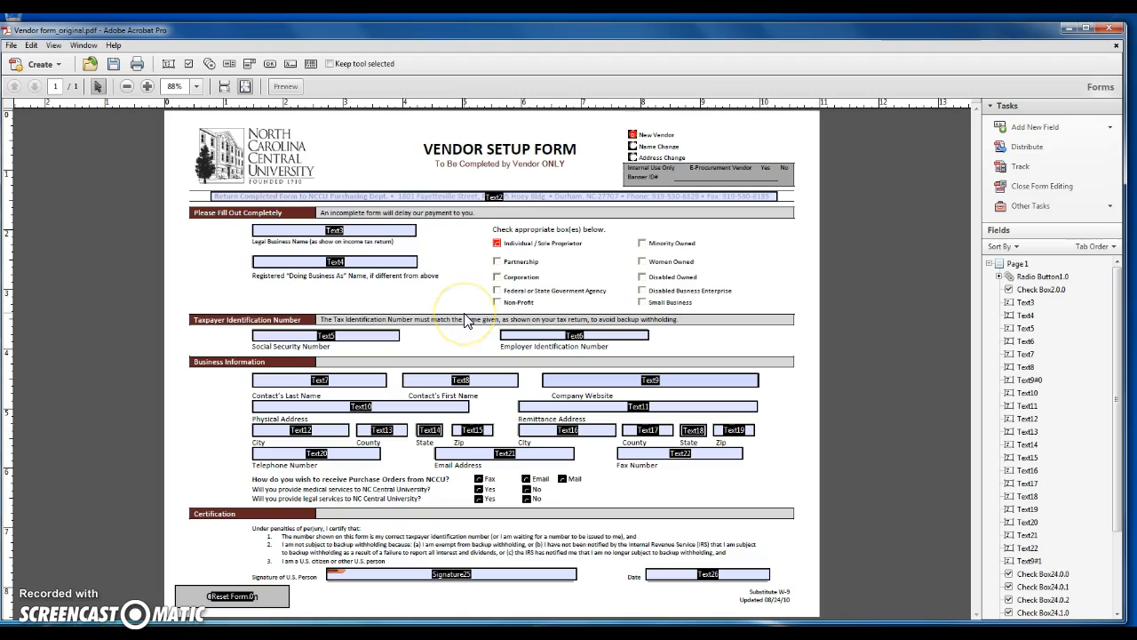
left_click(284, 262)
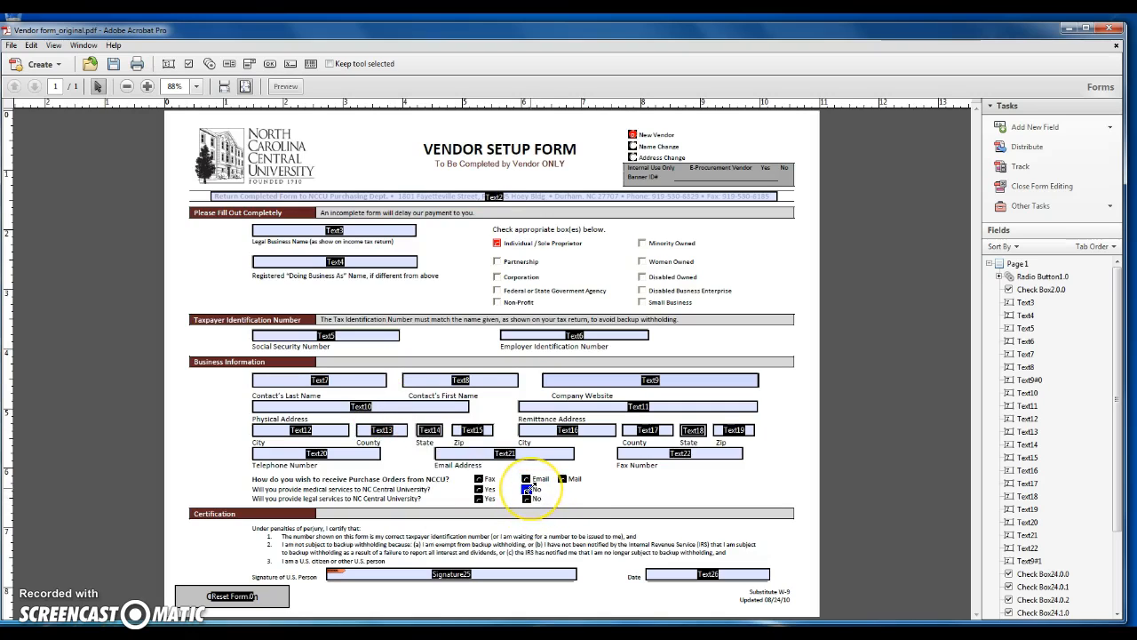
left_click(478, 478)
left_click(561, 478, "ctrl")
left_click(527, 488, "ctrl")
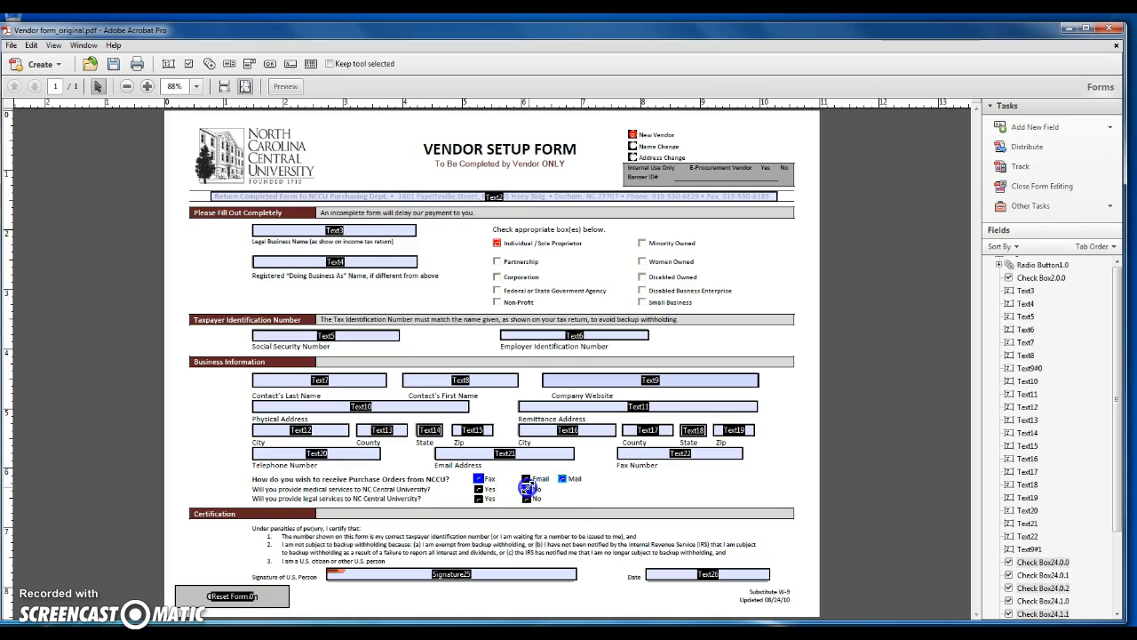
left_click(501, 494)
Delete the Fax and Mail check boxes and the Yes check boxes for medical and legal services.
left_click(481, 478)
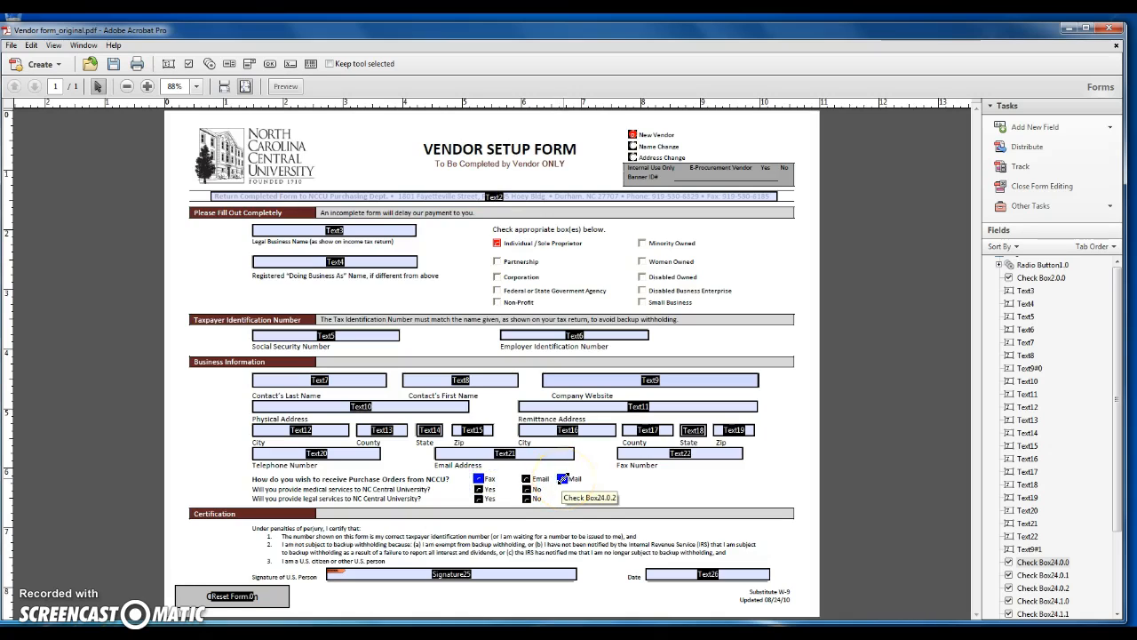
left_click(562, 478, "ctrl")
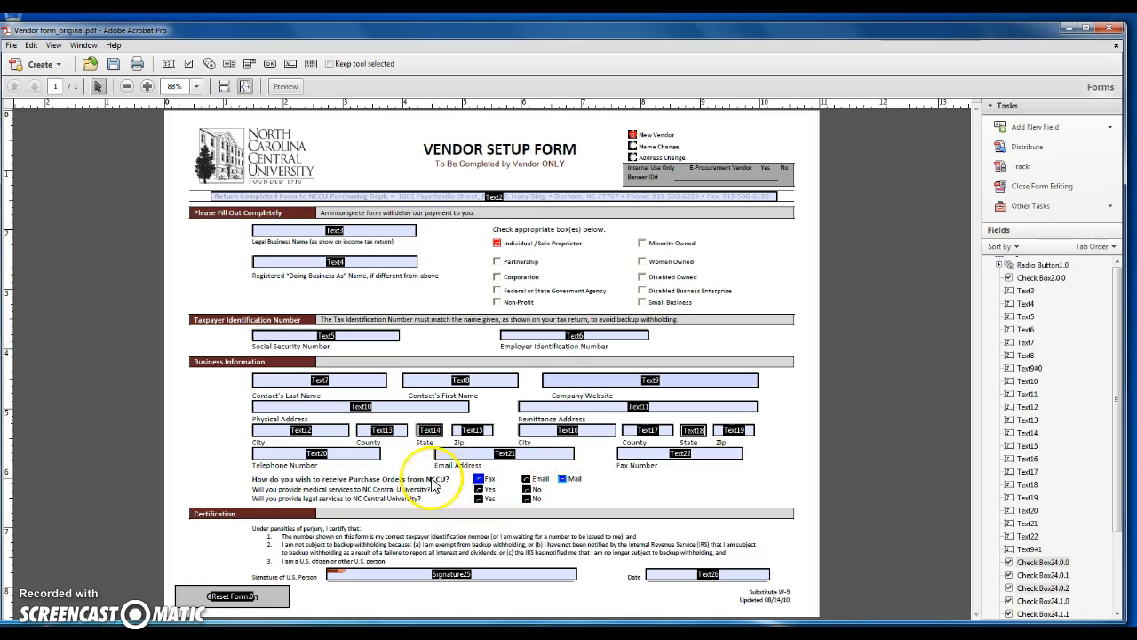
left_click(481, 489, "ctrl")
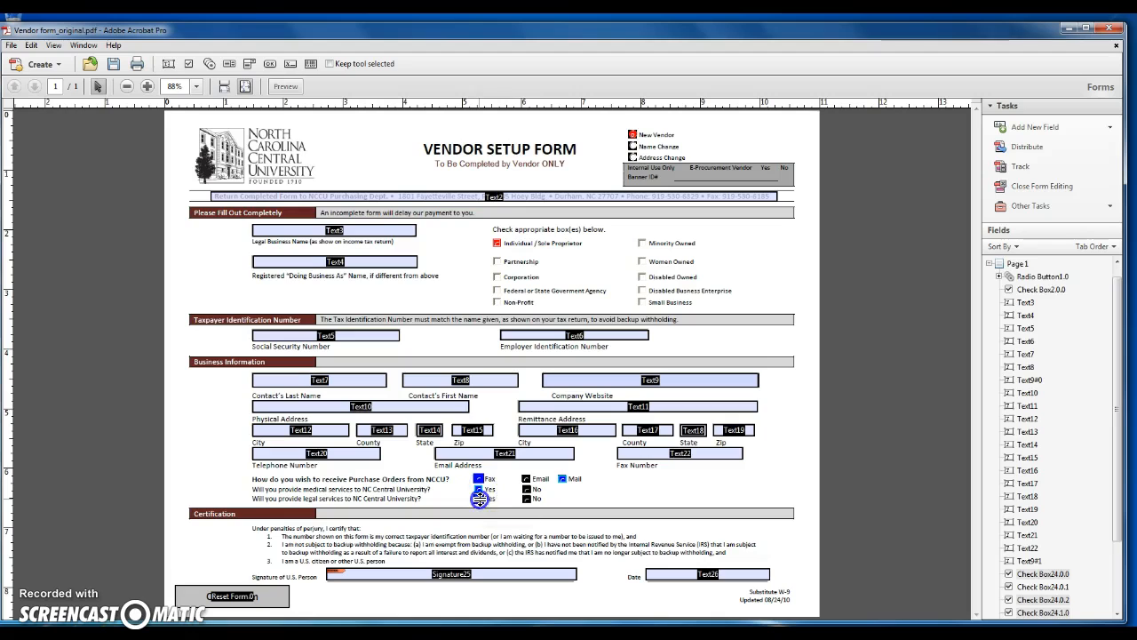
left_click(482, 499, "ctrl")
right_click(481, 496)
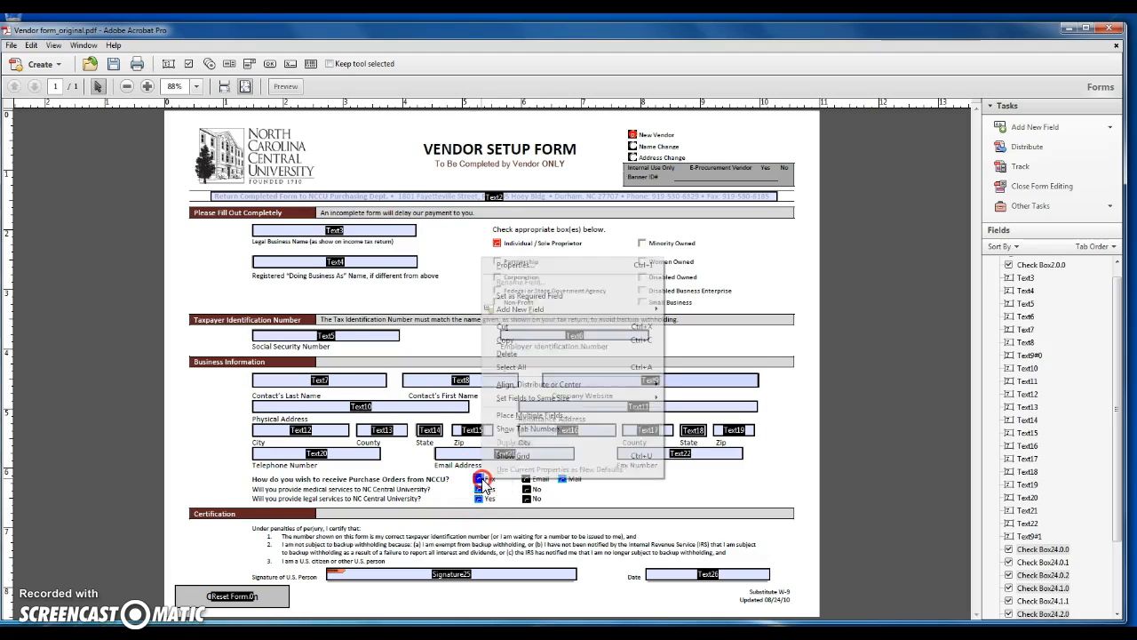
left_click(515, 352)
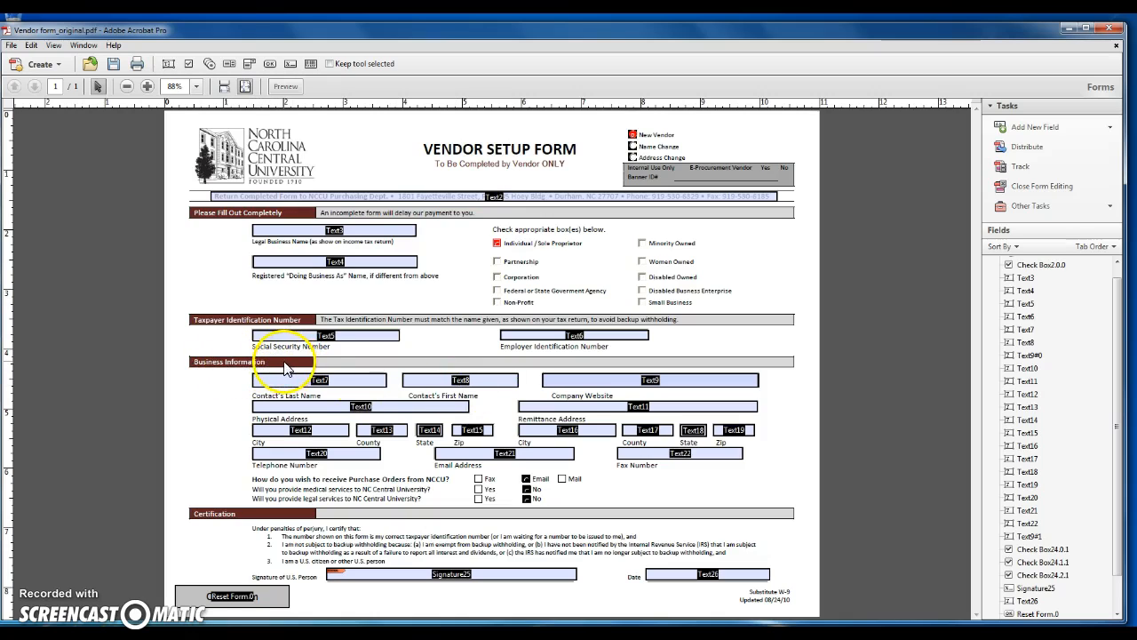
Examine the document properties, the addable field types, the field list and the additional form editing tasks.
right_click(284, 363)
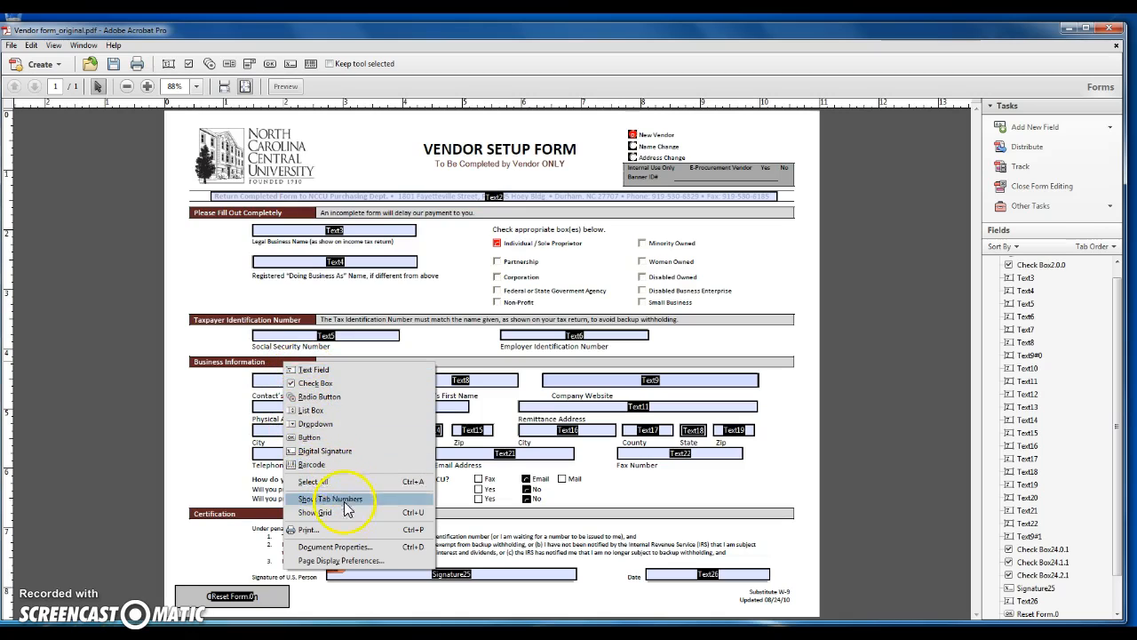
left_click(358, 547)
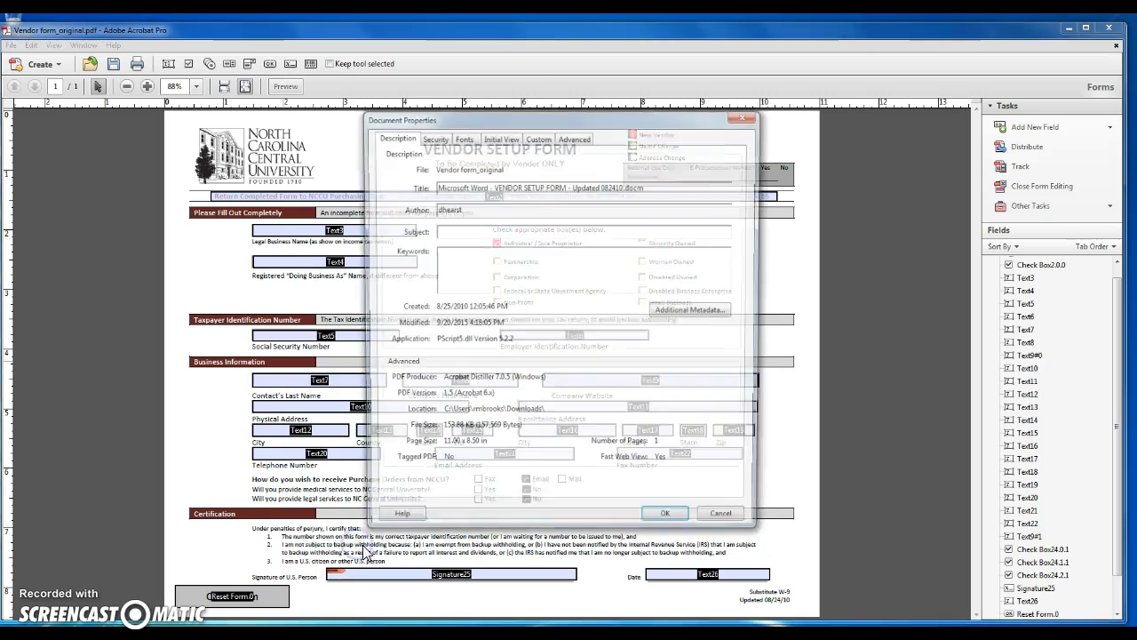
left_click(746, 118)
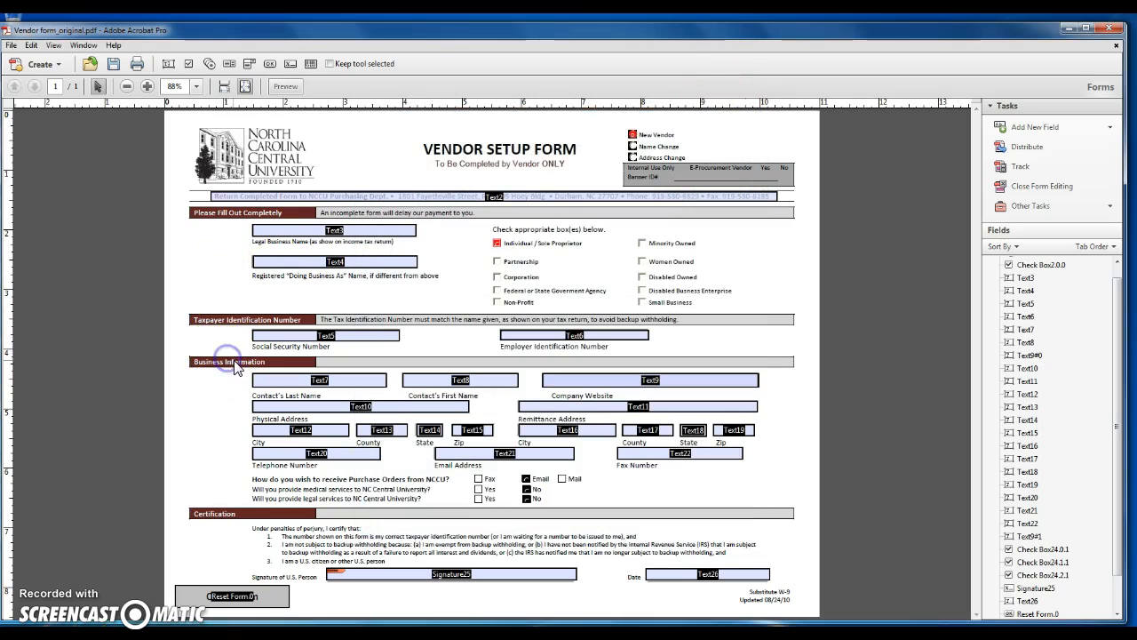
right_click(257, 363)
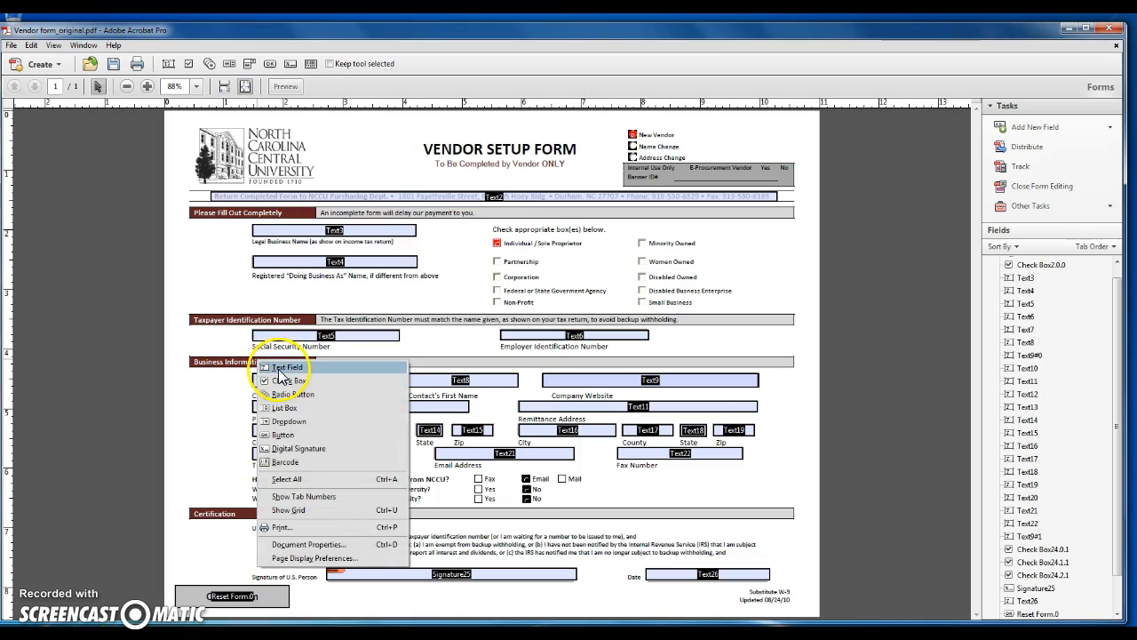
left_click(209, 459)
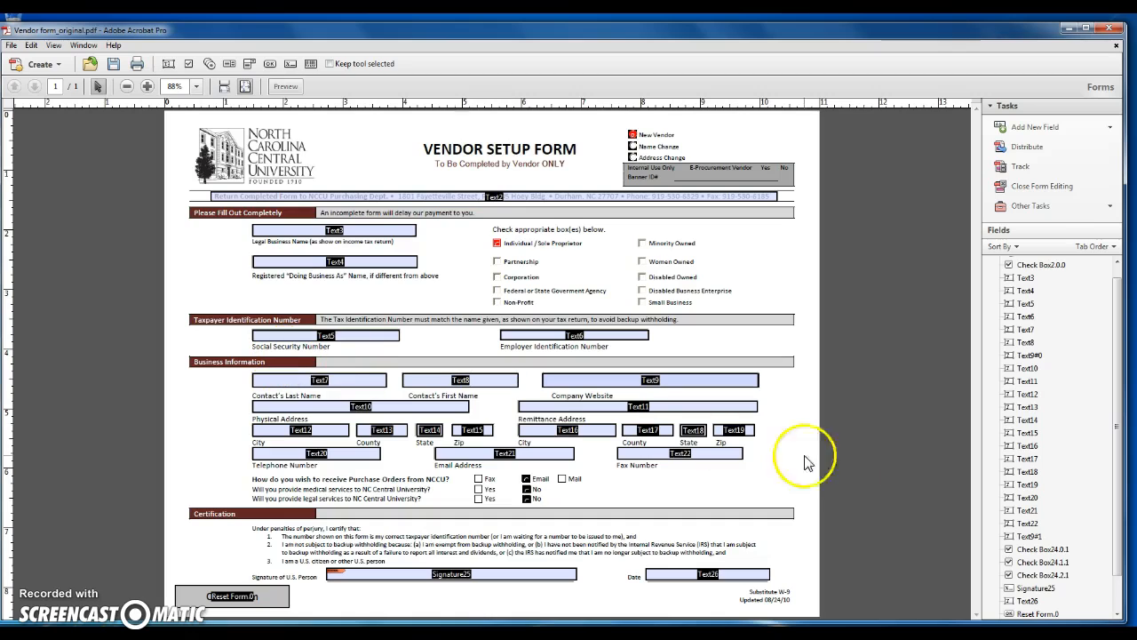
mouse_move(1118, 381)
left_mouse_down()
mouse_move(1114, 333)
mouse_move(1118, 397)
left_mouse_up()
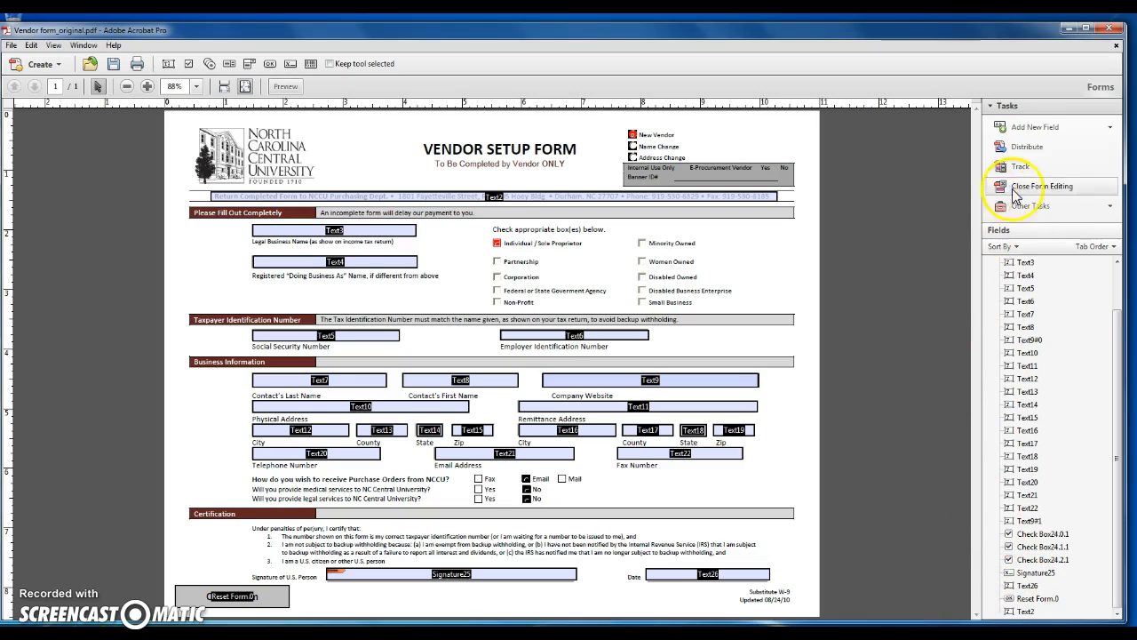
left_click(1065, 207)
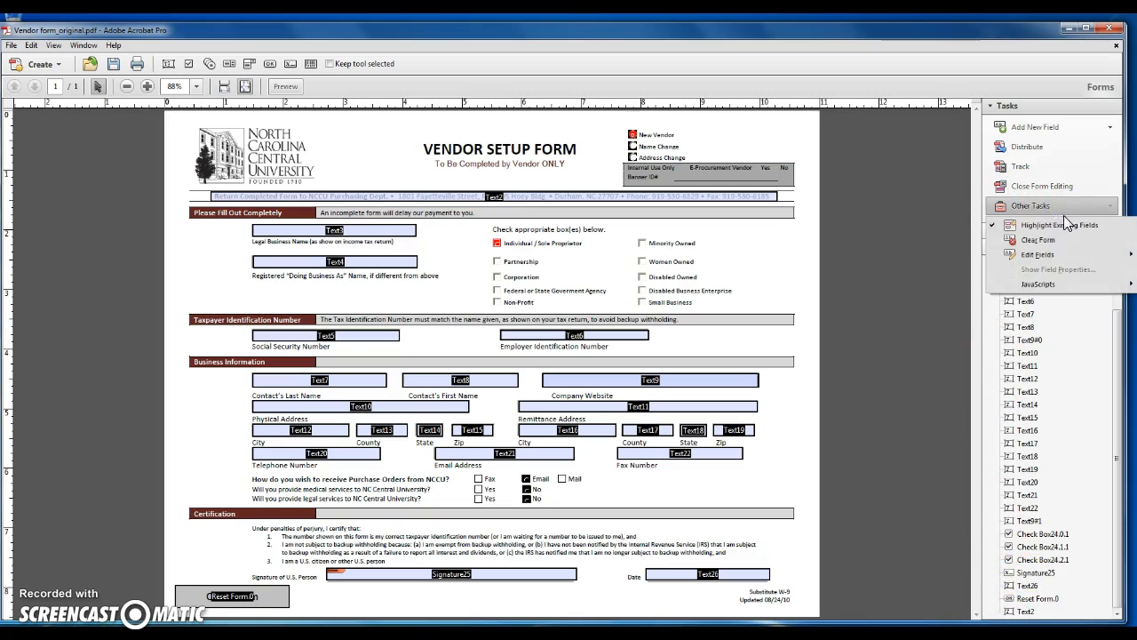
left_click(1069, 230)
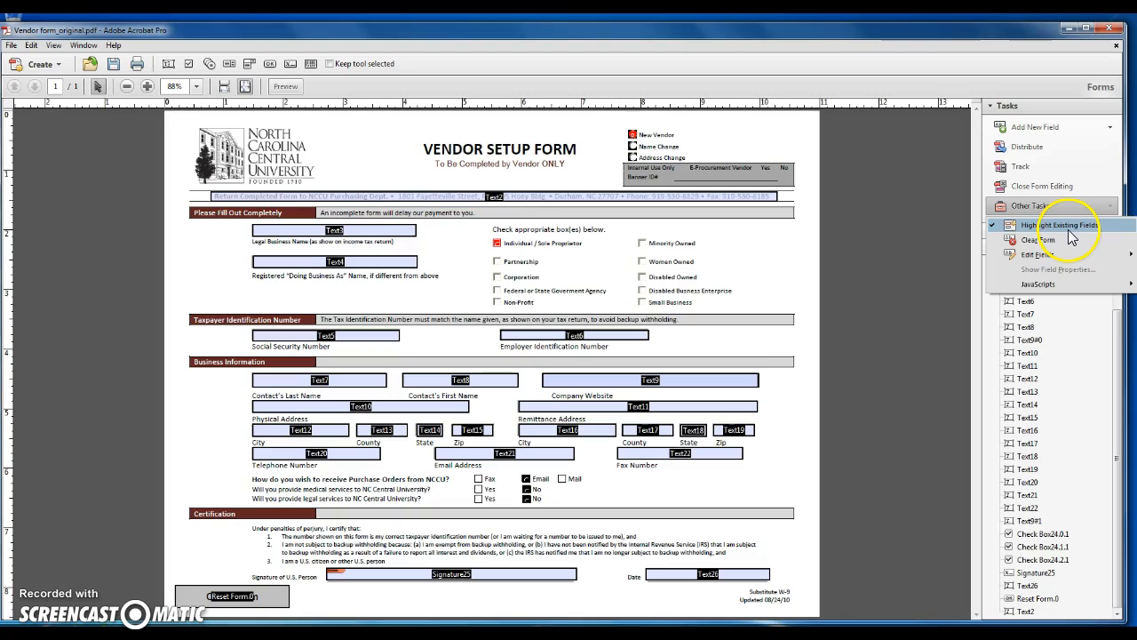
mouse_move(1075, 255)
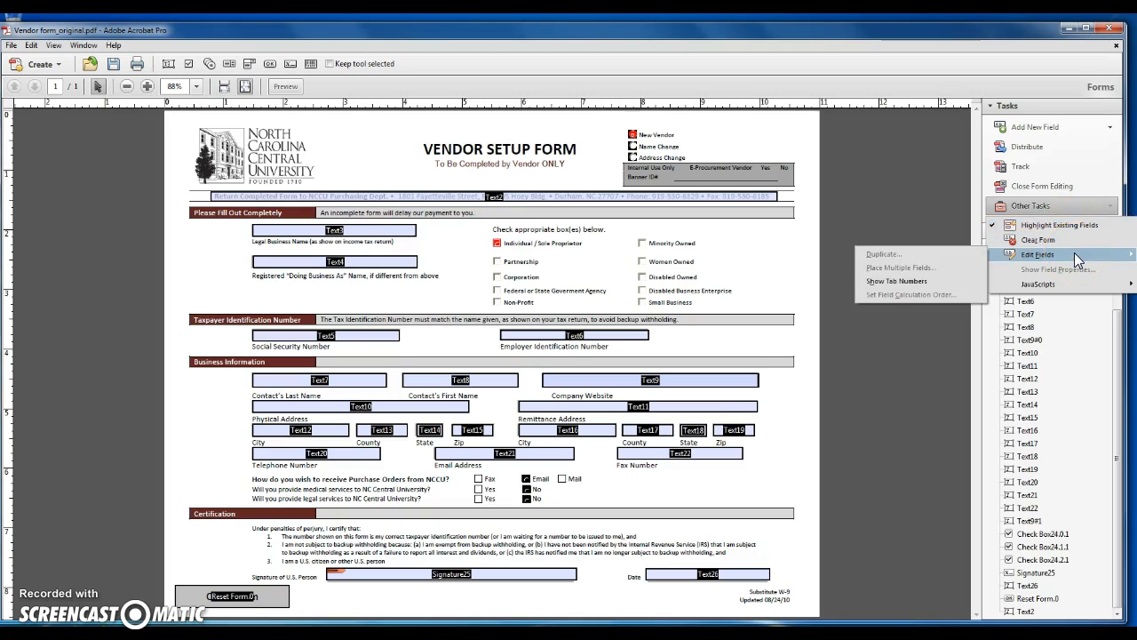
left_click(1073, 284)
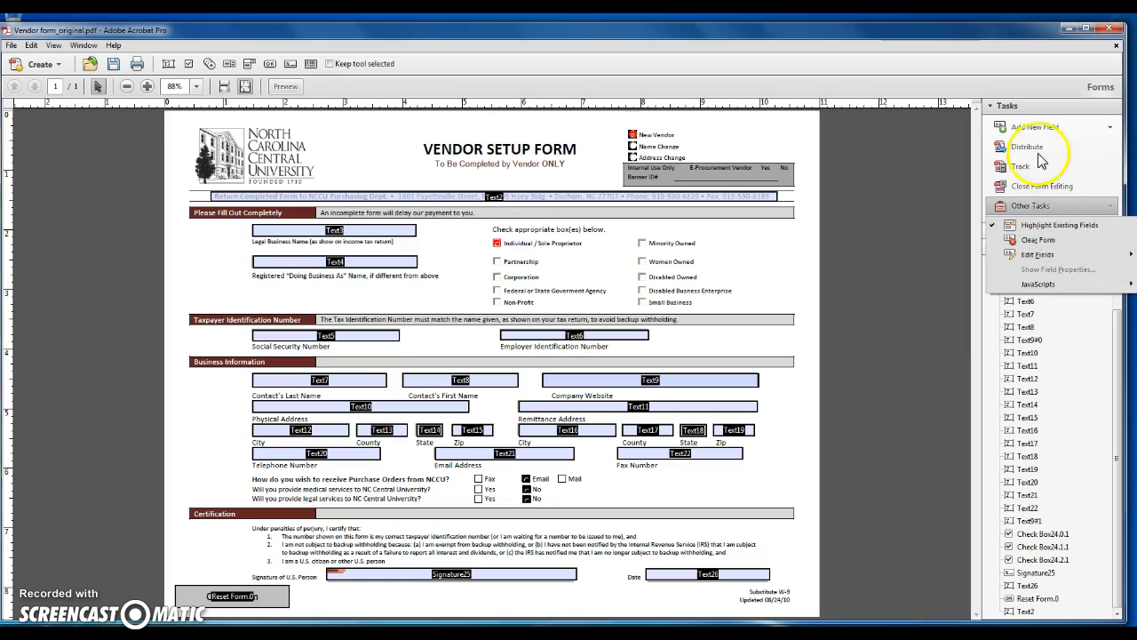
left_click(940, 146)
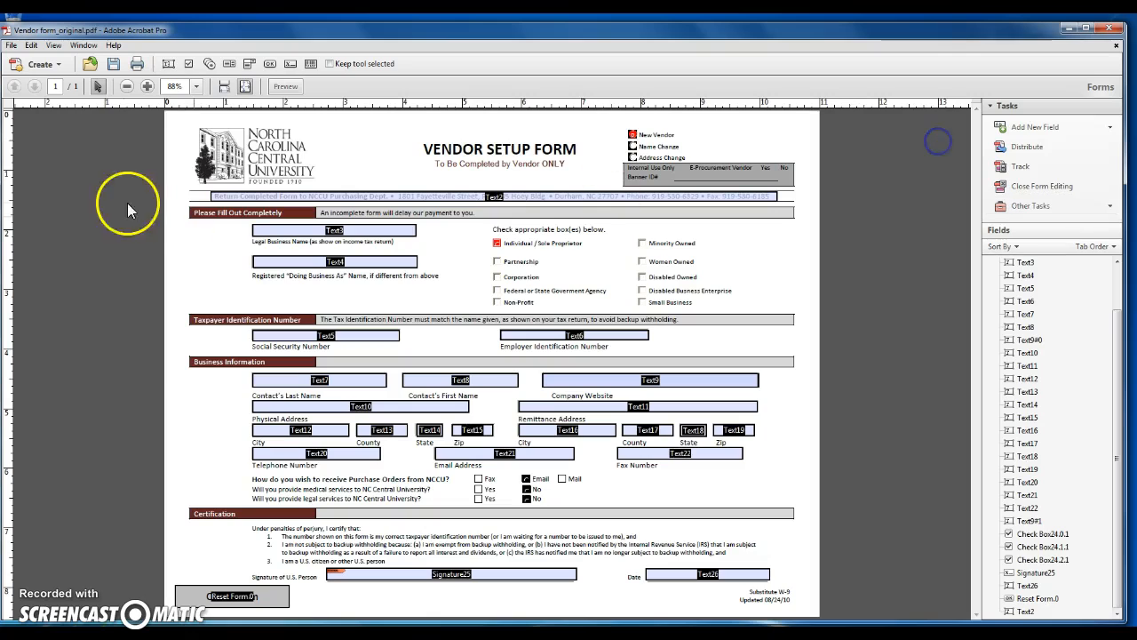
left_click(247, 366)
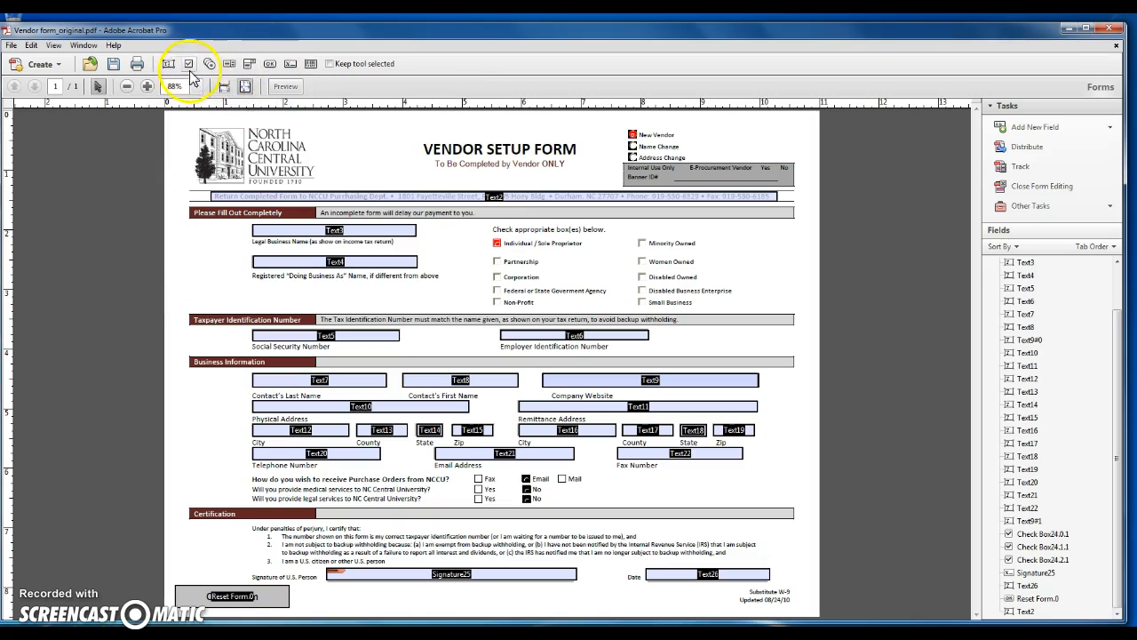
Start placing a text field near the Business Information heading, then undo the last check box deletion.
right_click(236, 356)
left_click(244, 367)
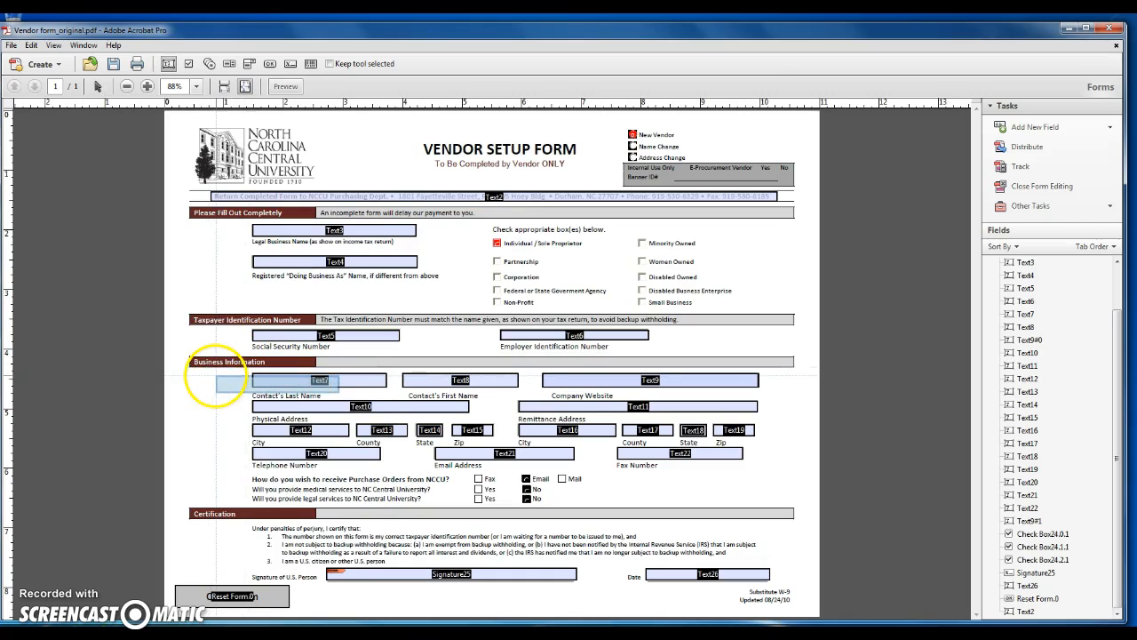
key("ctrl+z")
right_click(854, 420)
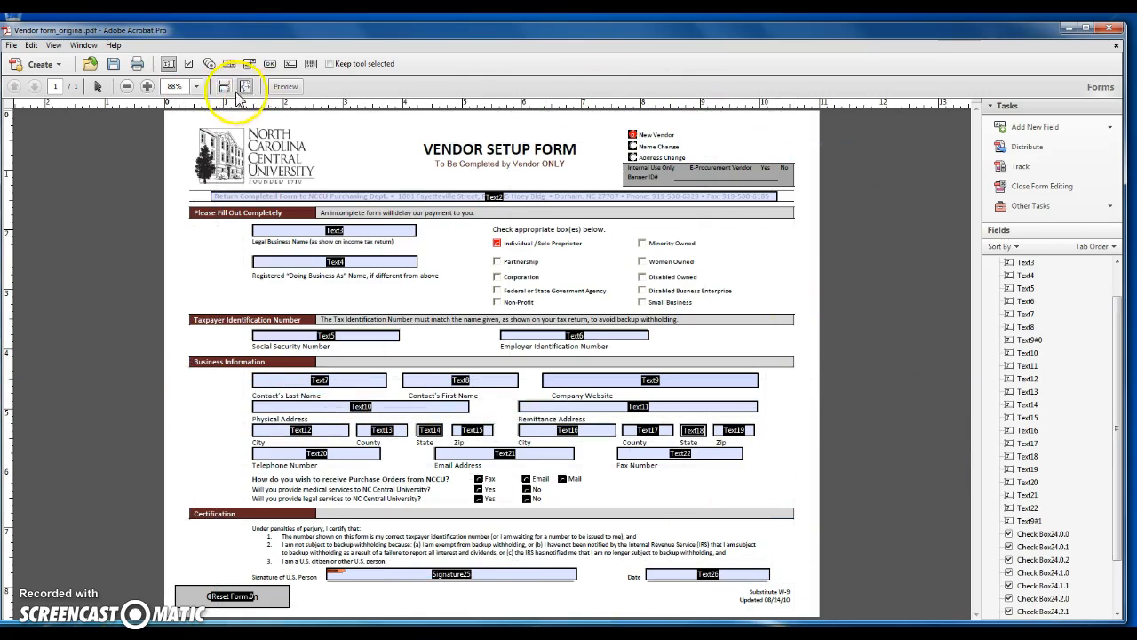
left_click(170, 63)
left_click(186, 66)
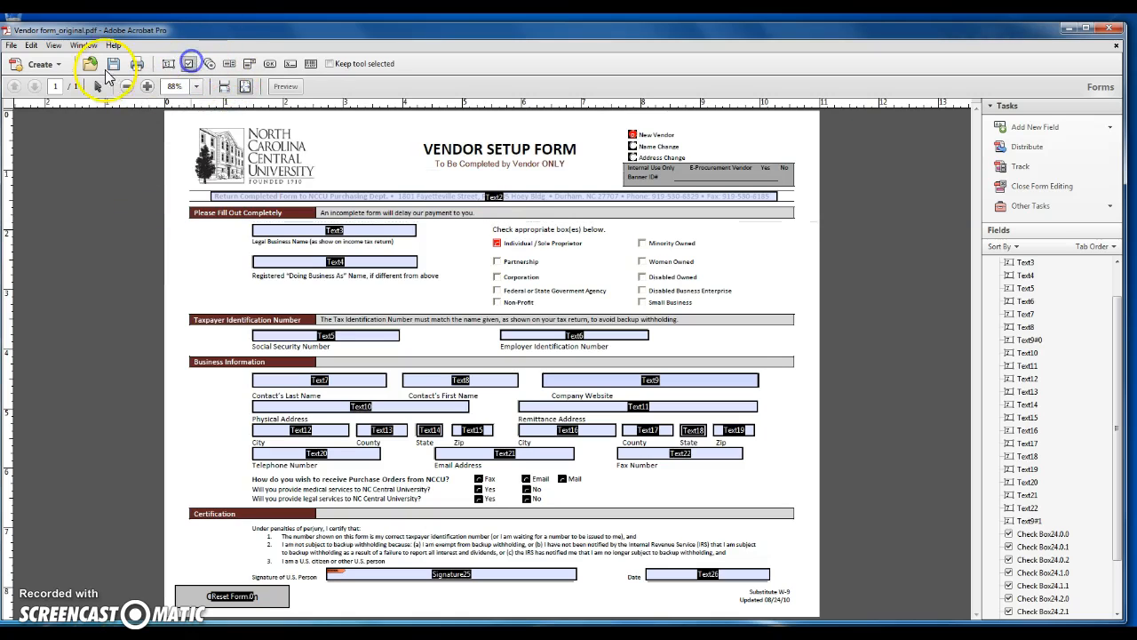
left_click(462, 68)
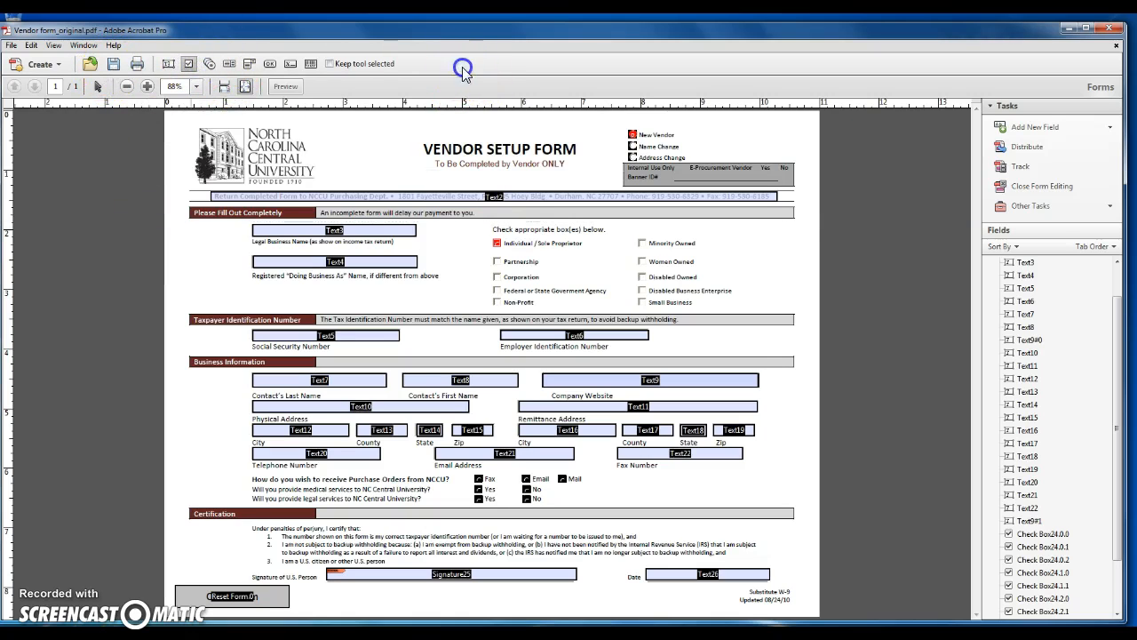
left_click(329, 64)
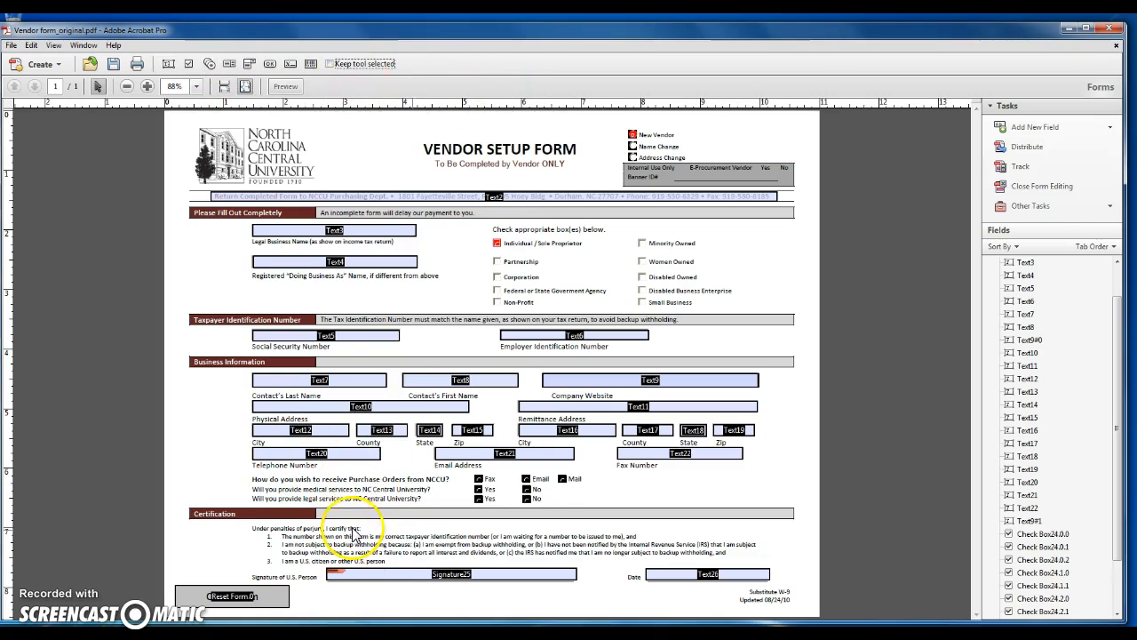
left_click(478, 480)
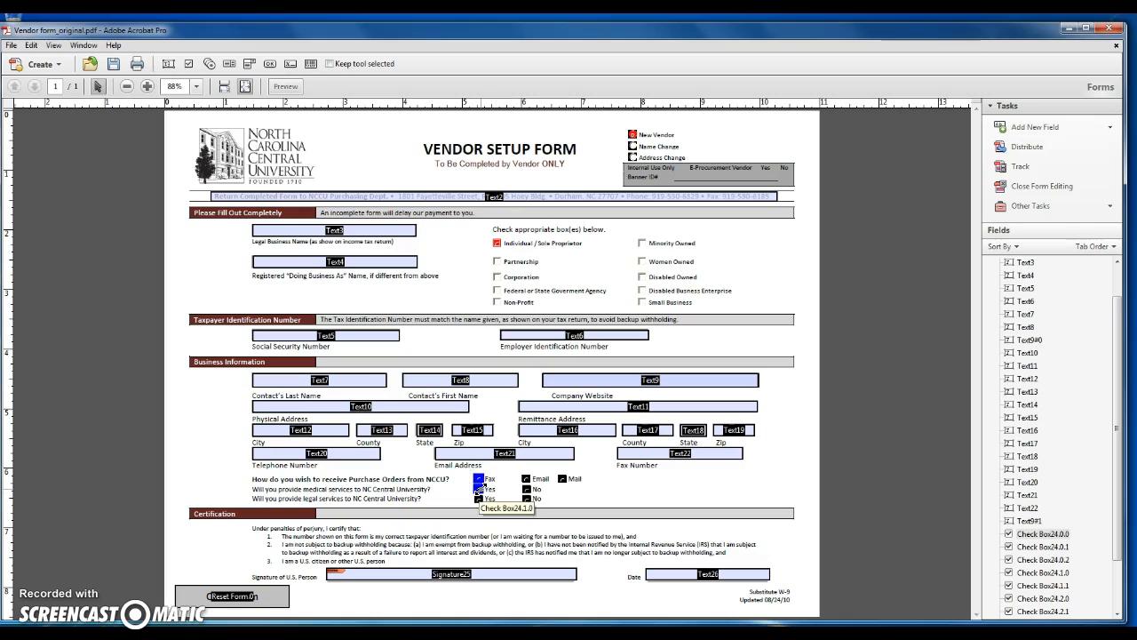
left_click(478, 488, "ctrl")
left_click(478, 498, "ctrl")
left_click(563, 479, "ctrl")
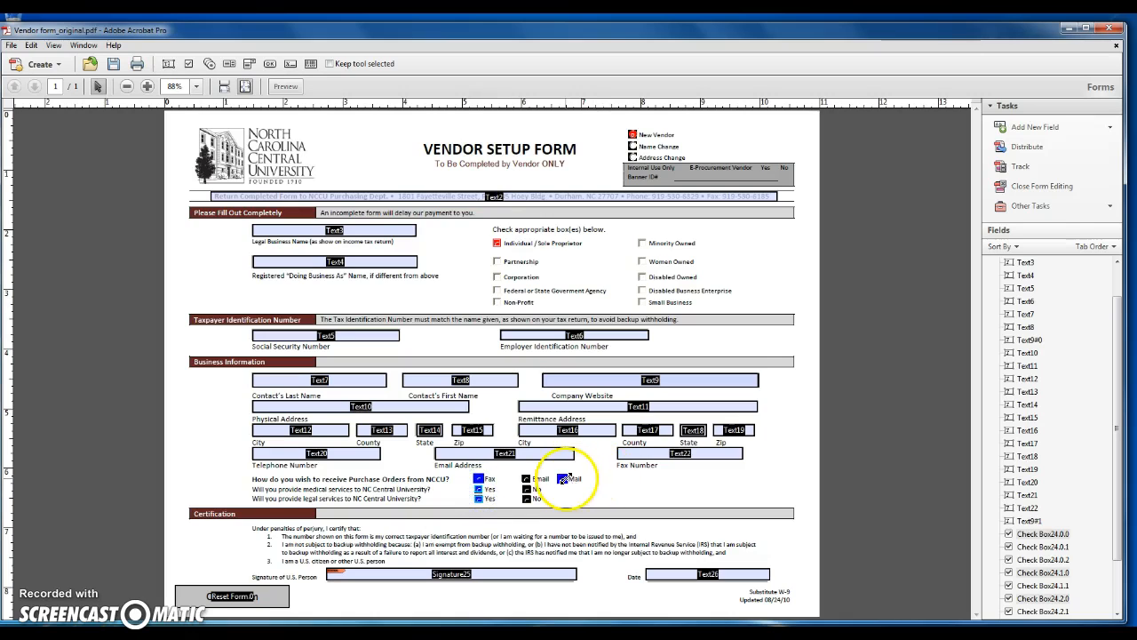
right_click(563, 478)
left_click(569, 495)
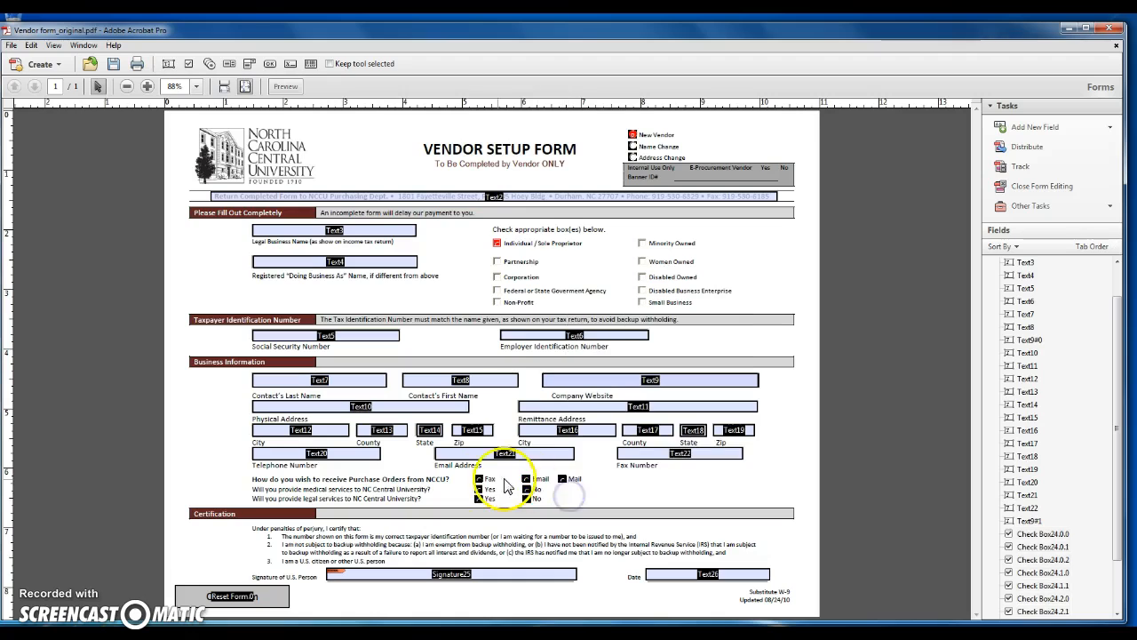
Remove the Fax and Mail purchase order check boxes and both Yes check boxes for medical and legal services.
left_click(479, 478)
left_click(478, 489, "ctrl")
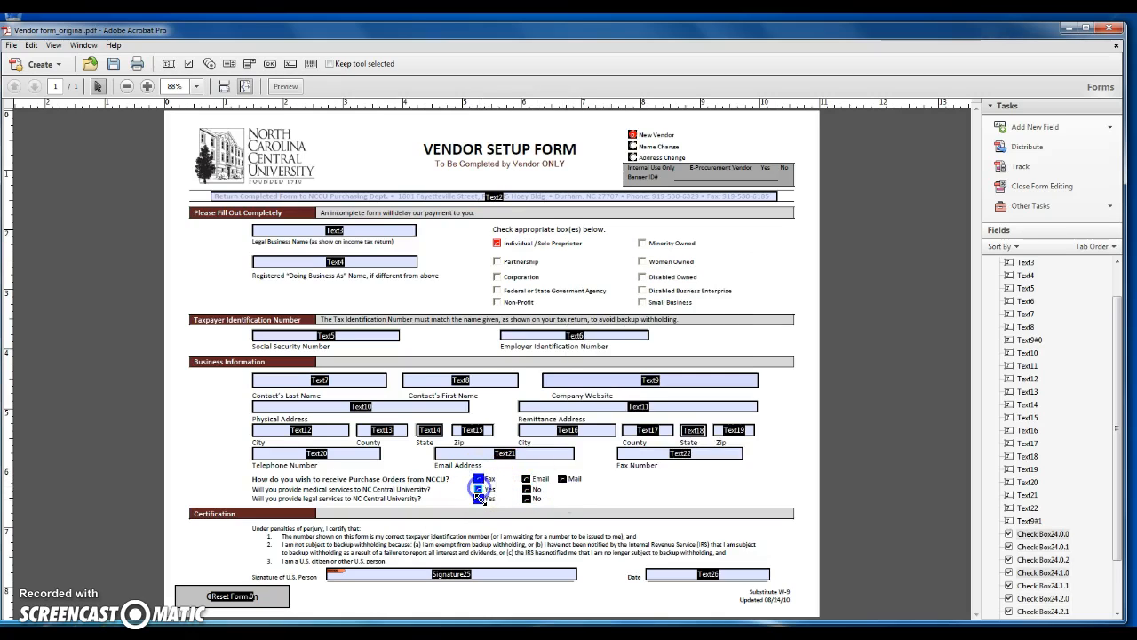
left_click(478, 498, "ctrl")
left_click(562, 479, "ctrl")
right_click(562, 480)
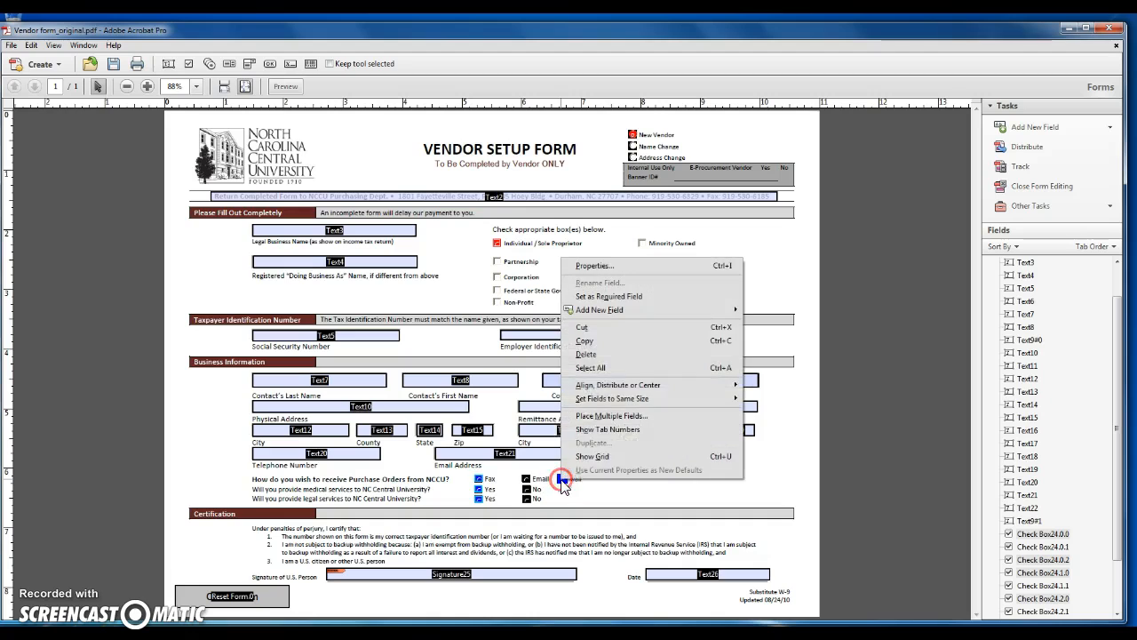
left_click(586, 353)
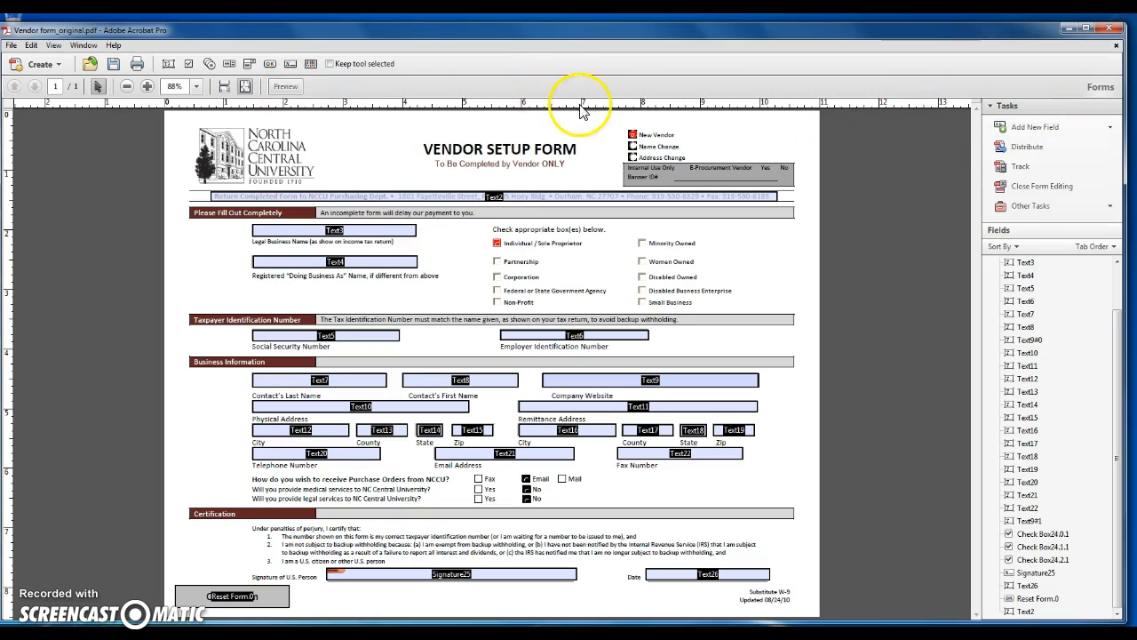
Preview the form and try the Social Security Number and Email Address text fields.
left_click(285, 86)
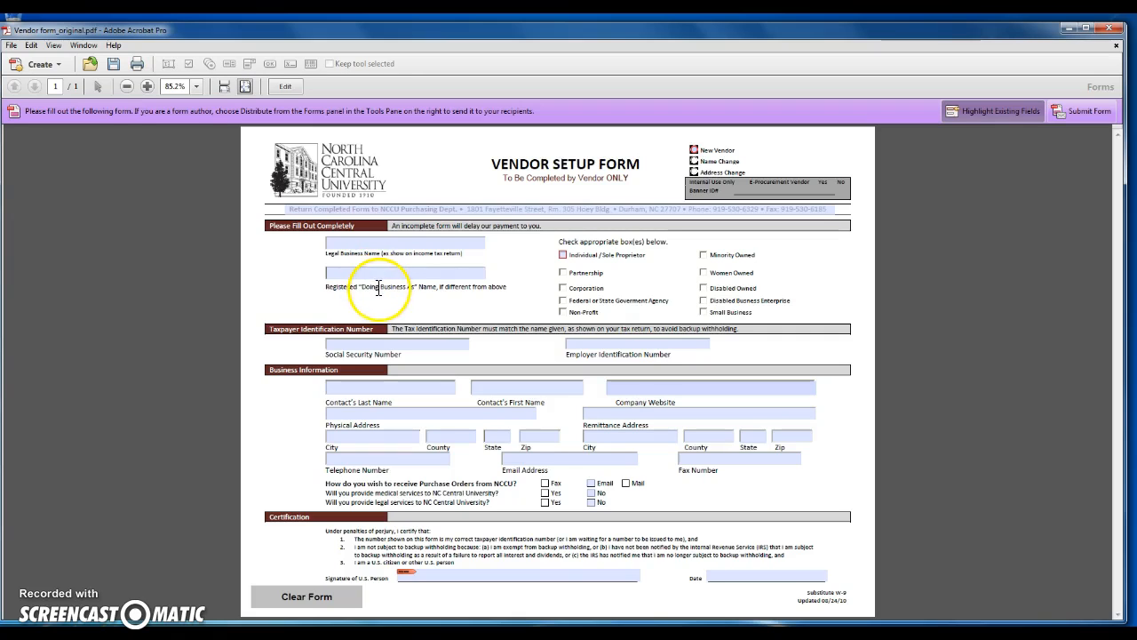
left_click(401, 342)
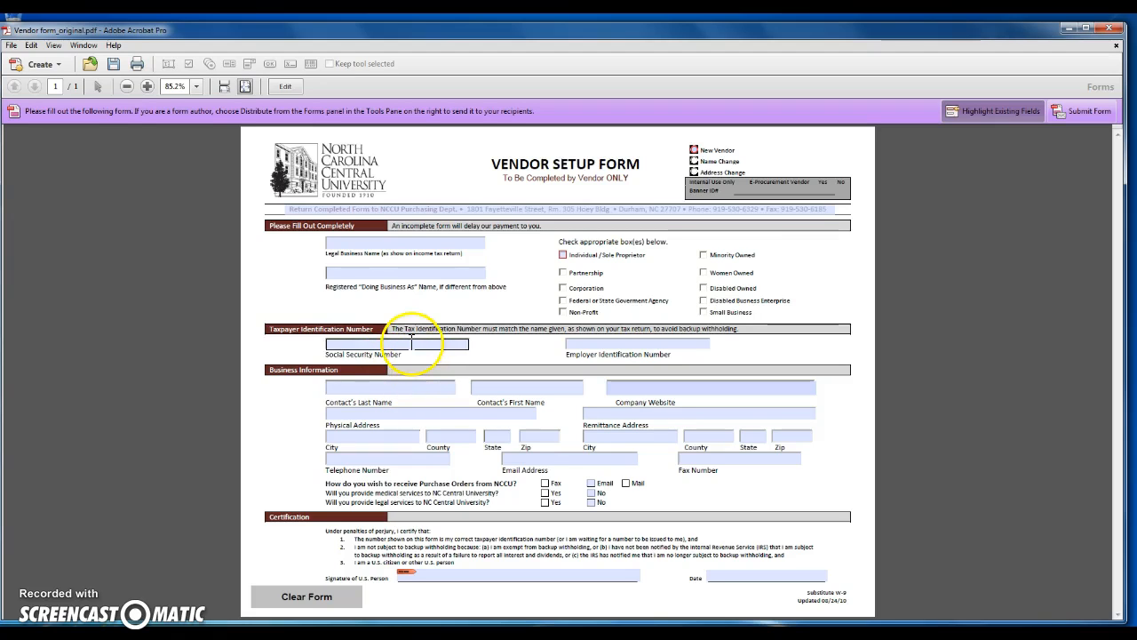
left_click(582, 459)
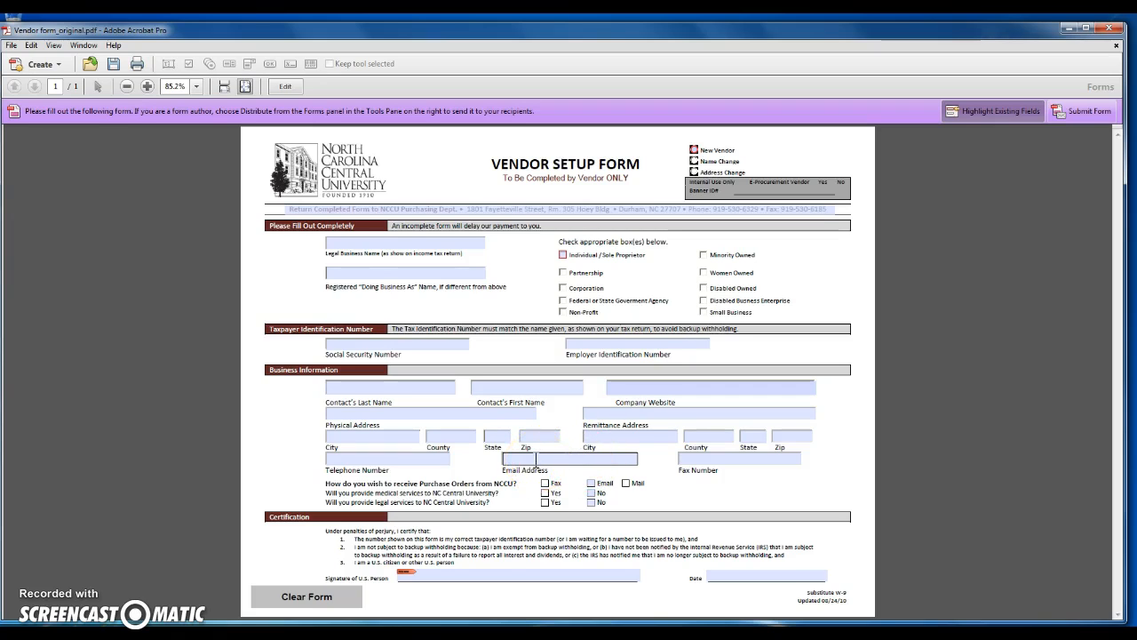
left_click(552, 339)
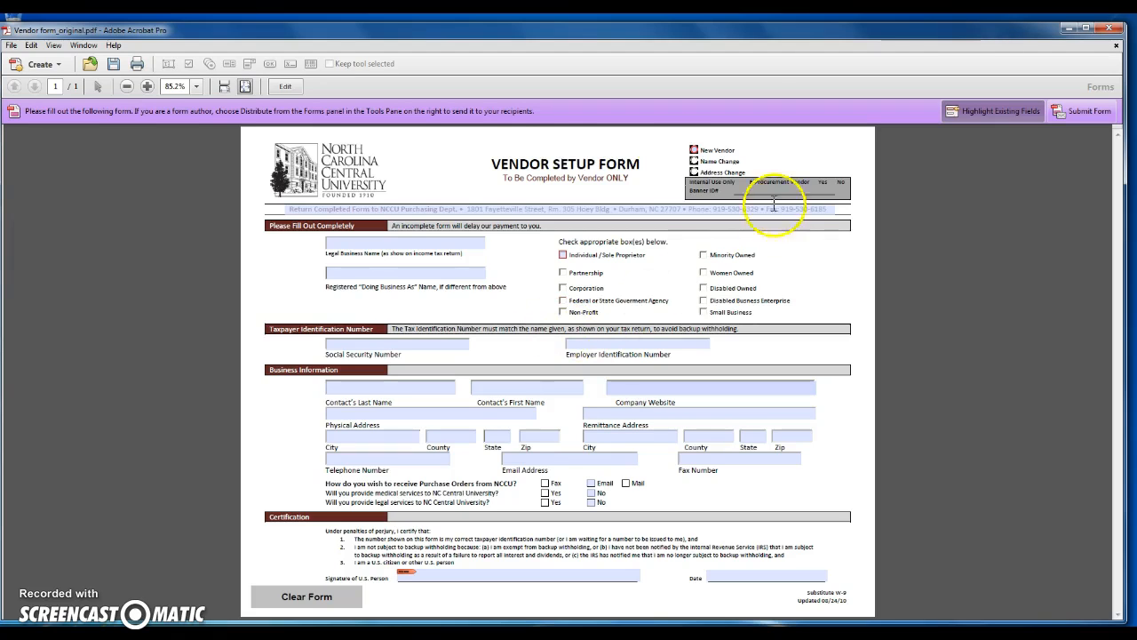
Return from the preview to form editing and save the edited vendor form under its existing name.
left_click(396, 456)
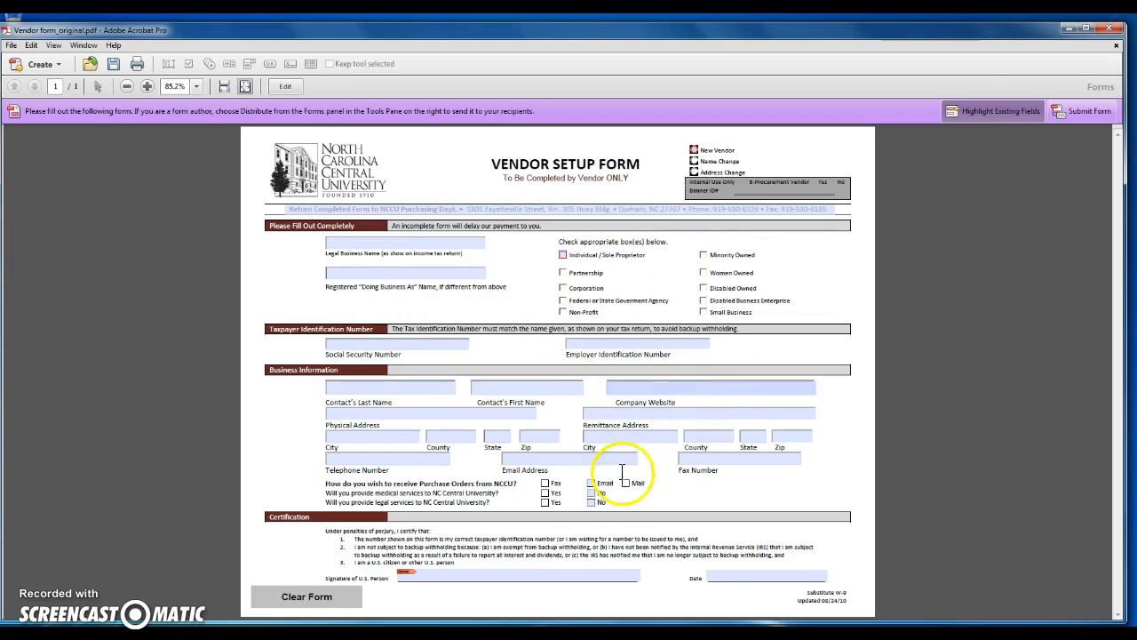
left_click(286, 86)
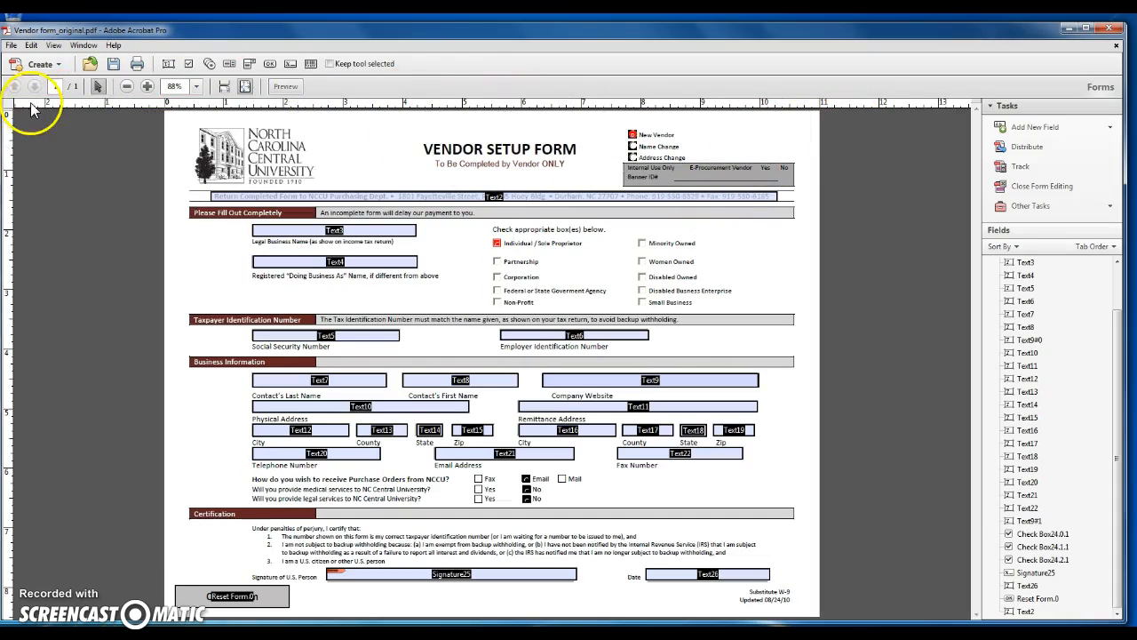
left_click(16, 45)
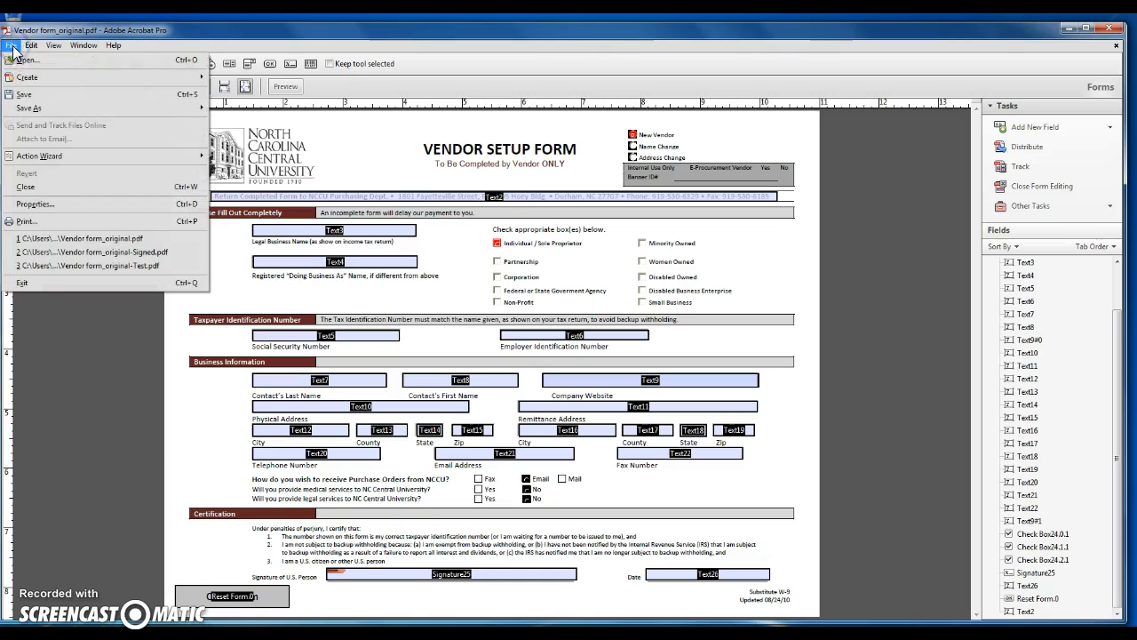
mouse_move(32, 109)
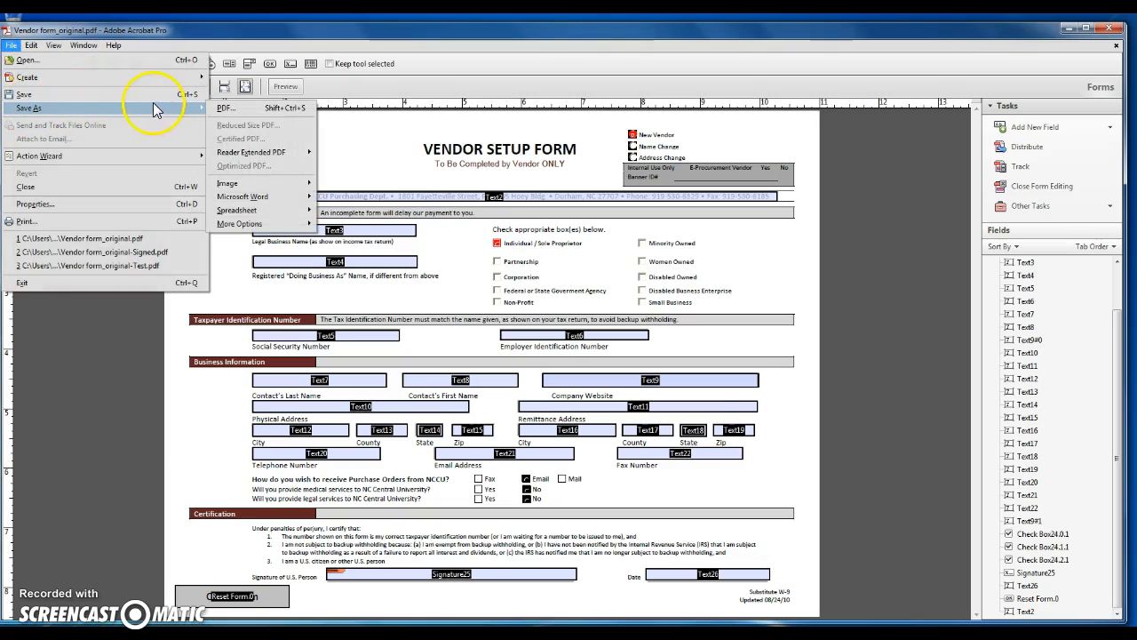
mouse_move(285, 151)
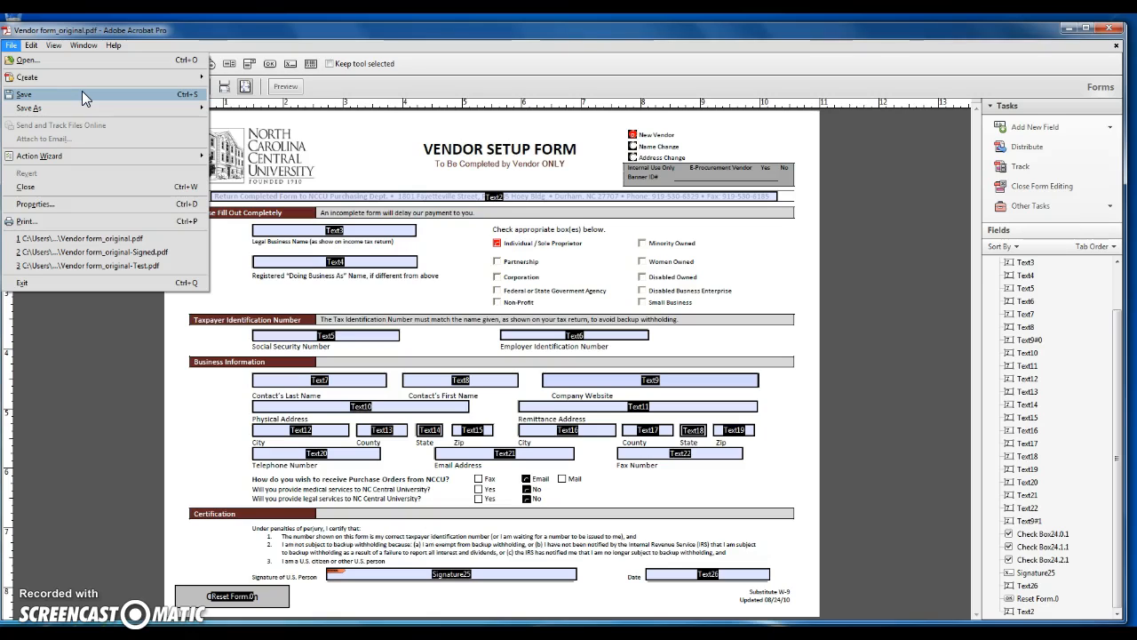
left_click(132, 107)
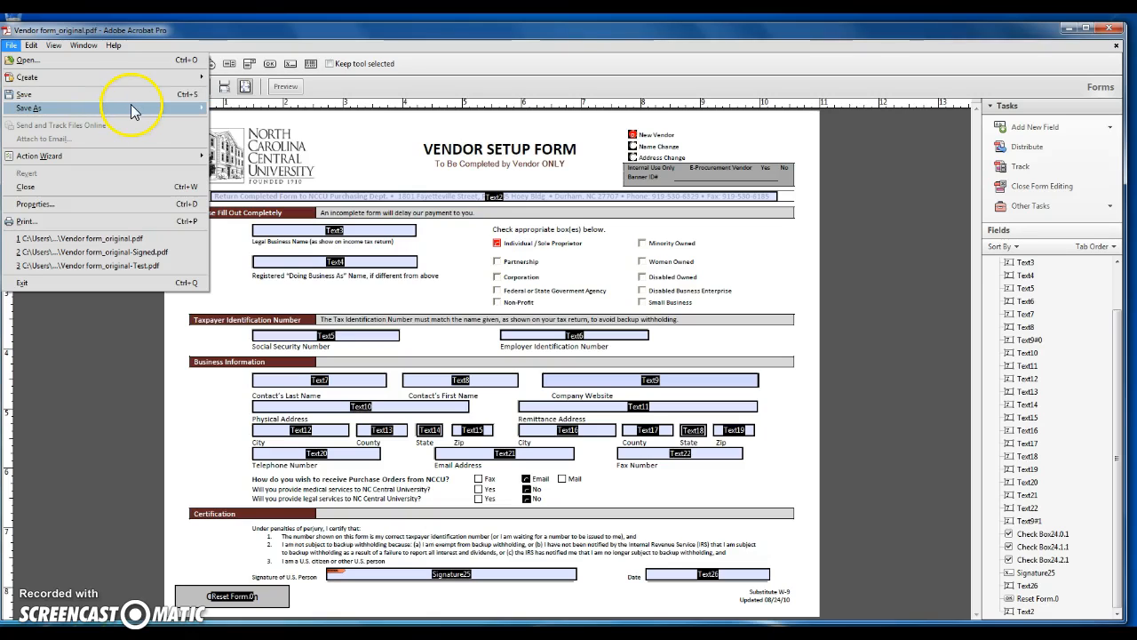
left_click(106, 92)
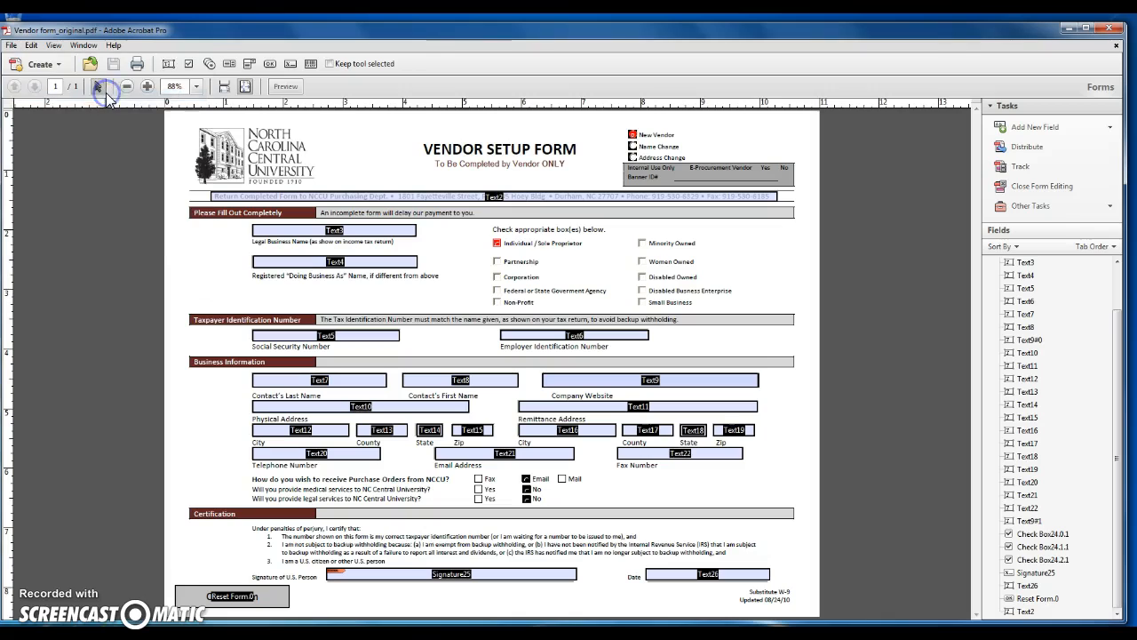
Reopen Vendor form_original from the Downloads folder and start saving it as a Reader Extended PDF with additional features enabled.
left_click(1115, 31)
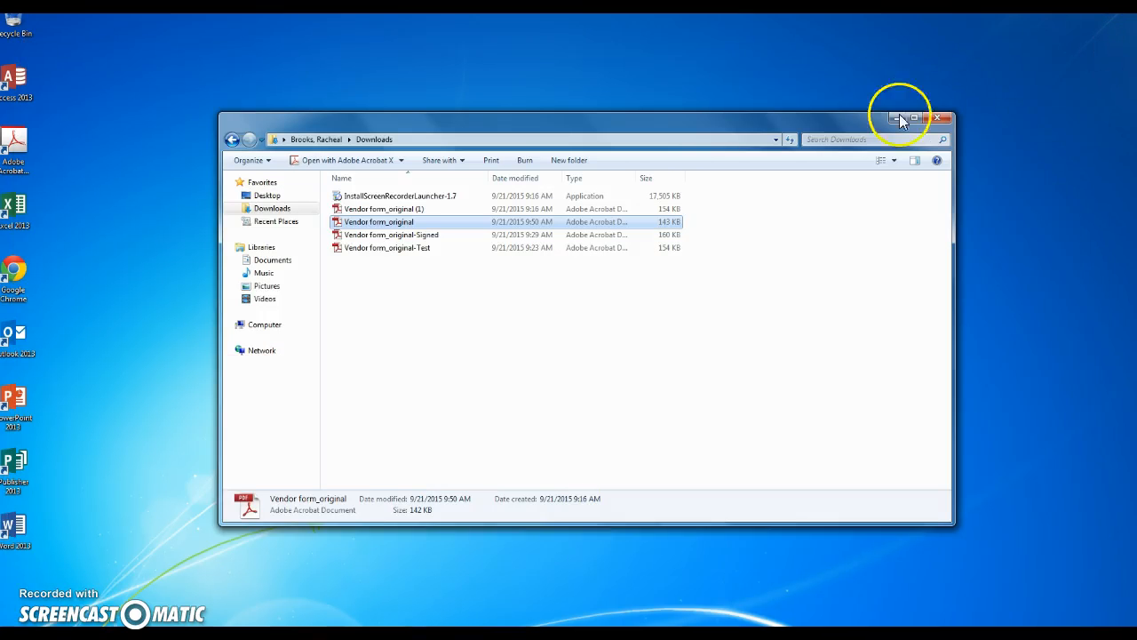
double_click(399, 228)
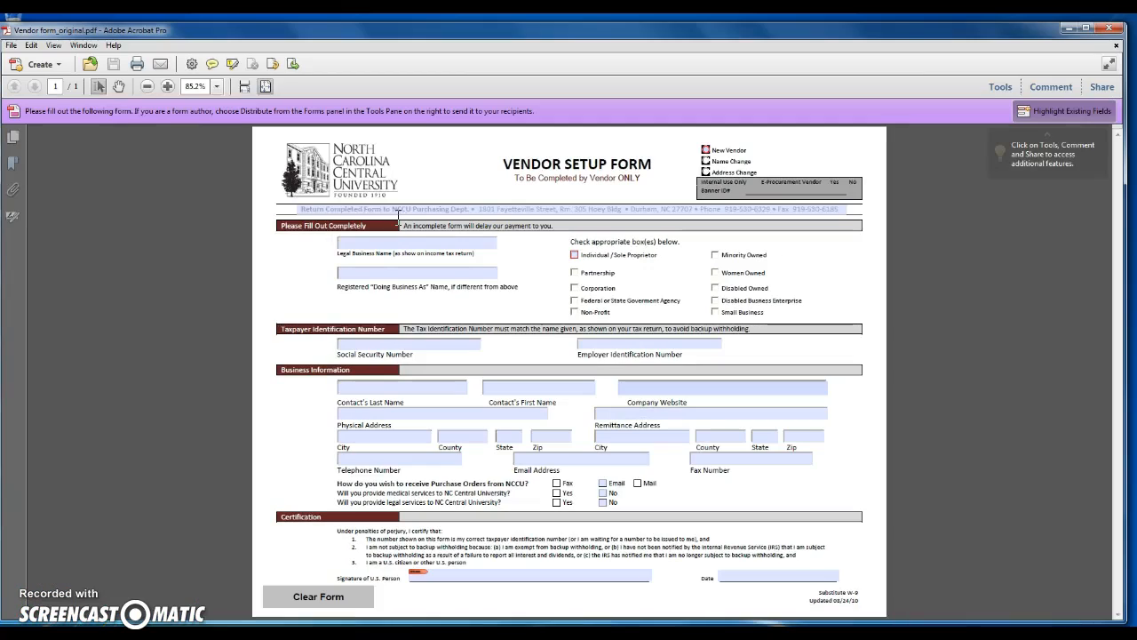
left_click(11, 45)
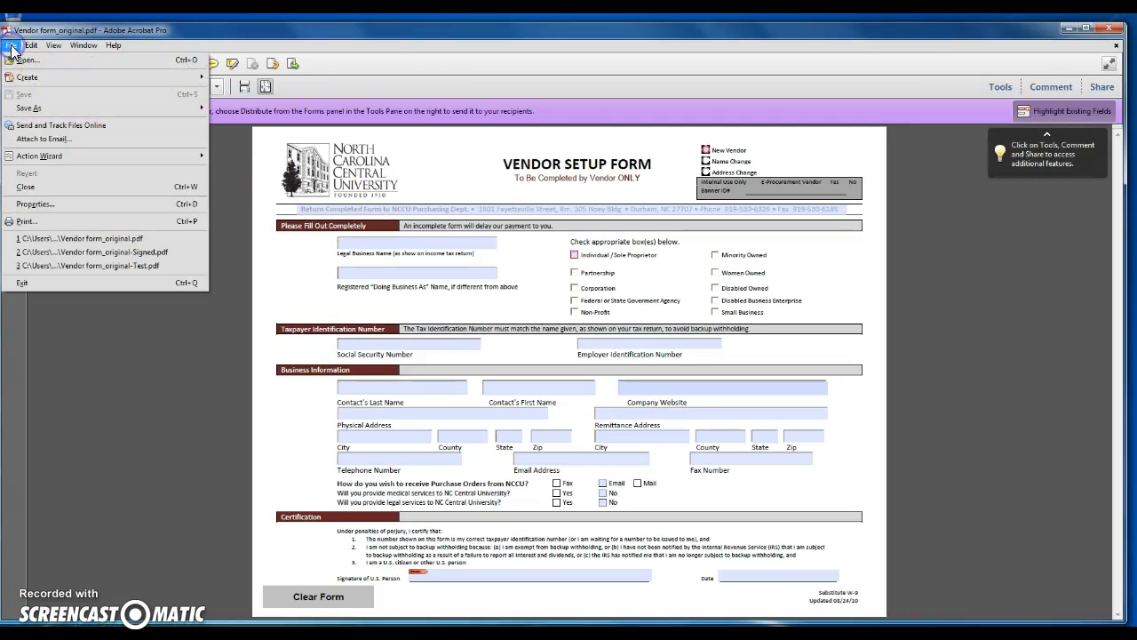
mouse_move(75, 109)
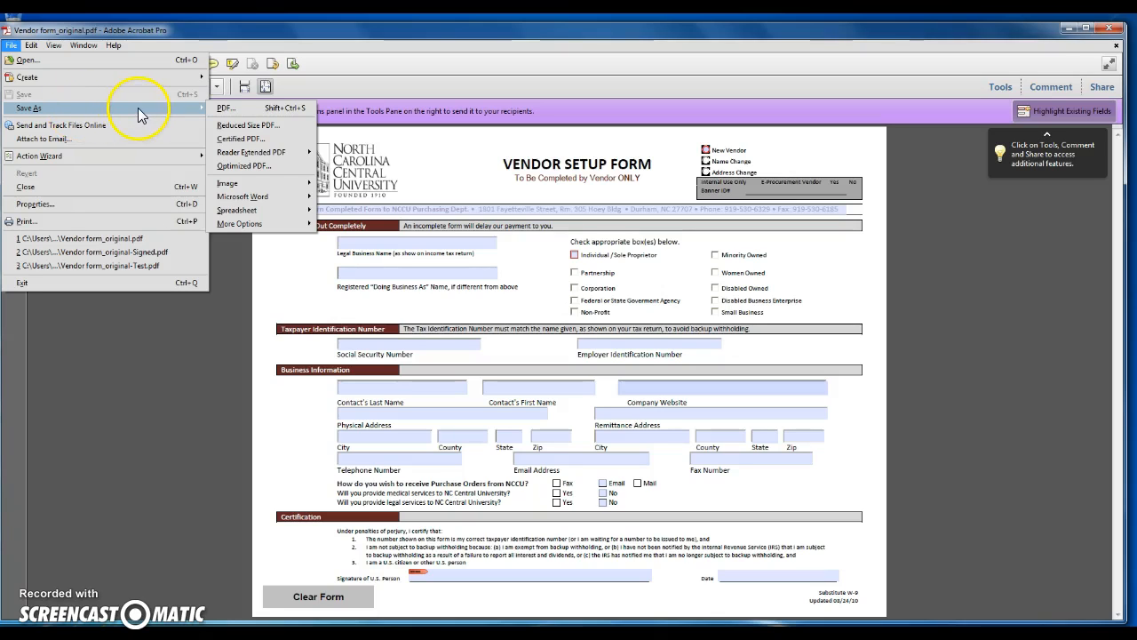
mouse_move(292, 153)
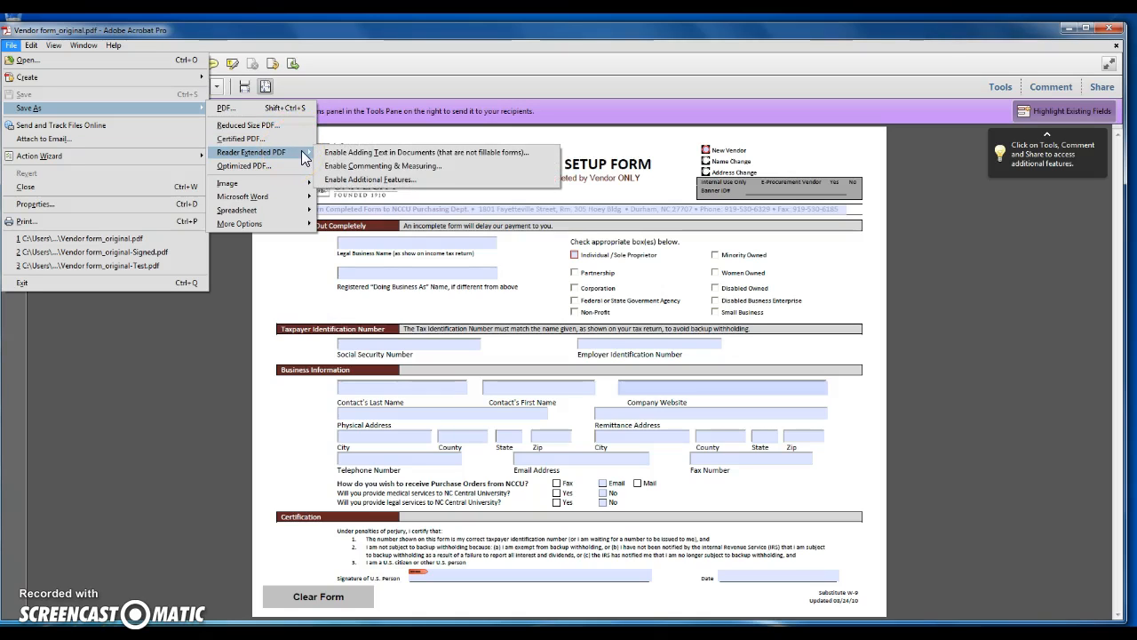
left_click(375, 178)
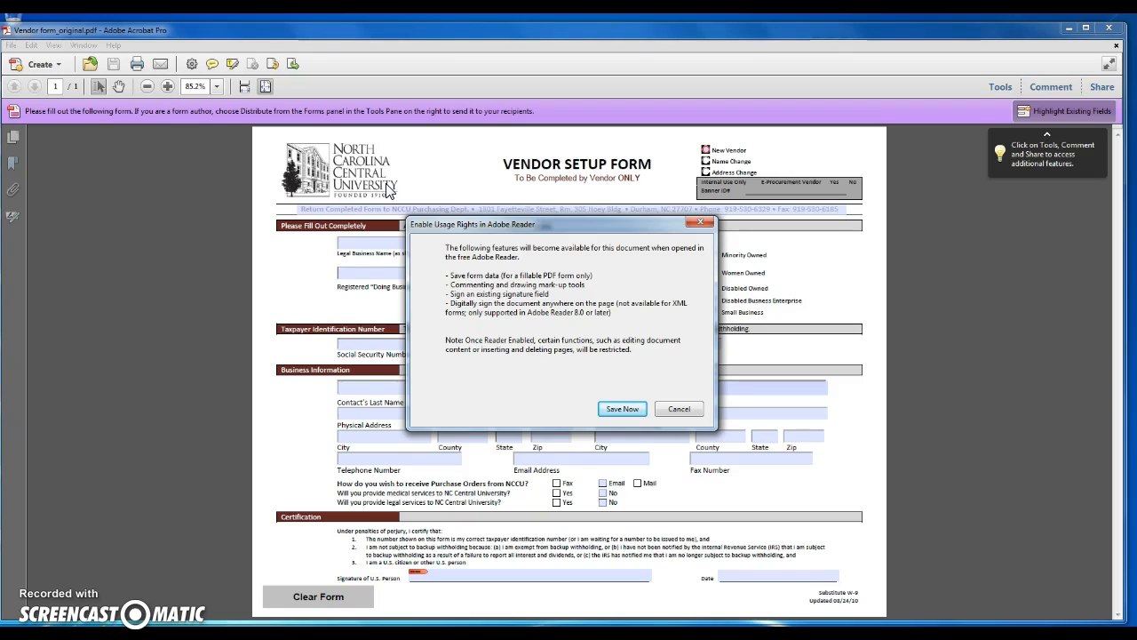
left_click(622, 410)
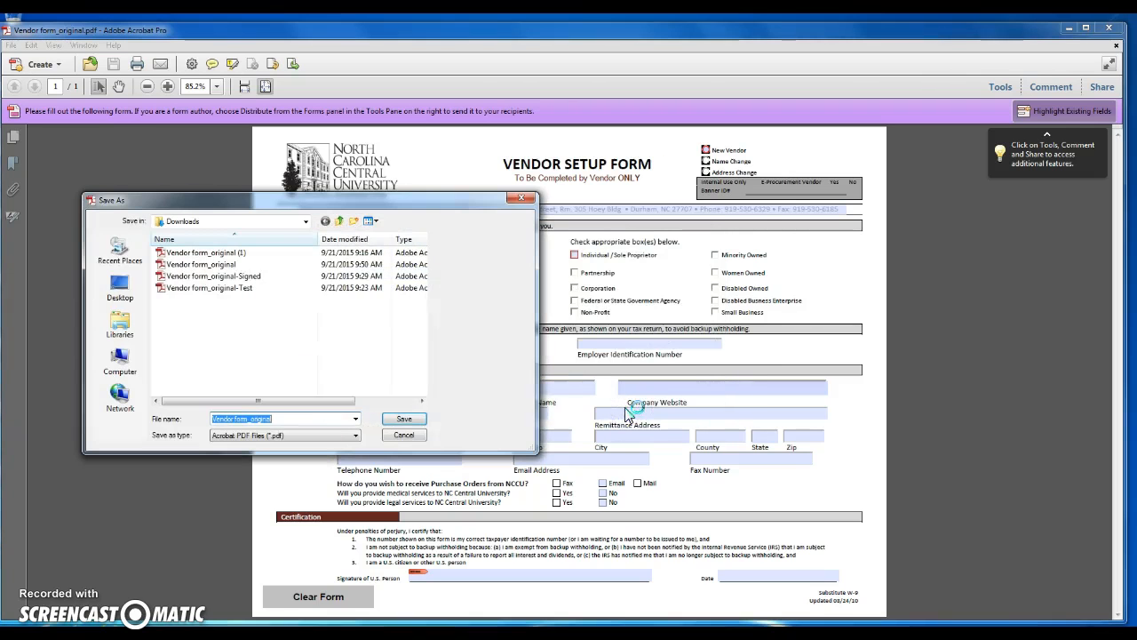
Name the Reader-enabled copy "Vendor form_for CT" and save it in the Downloads folder.
left_click(307, 418)
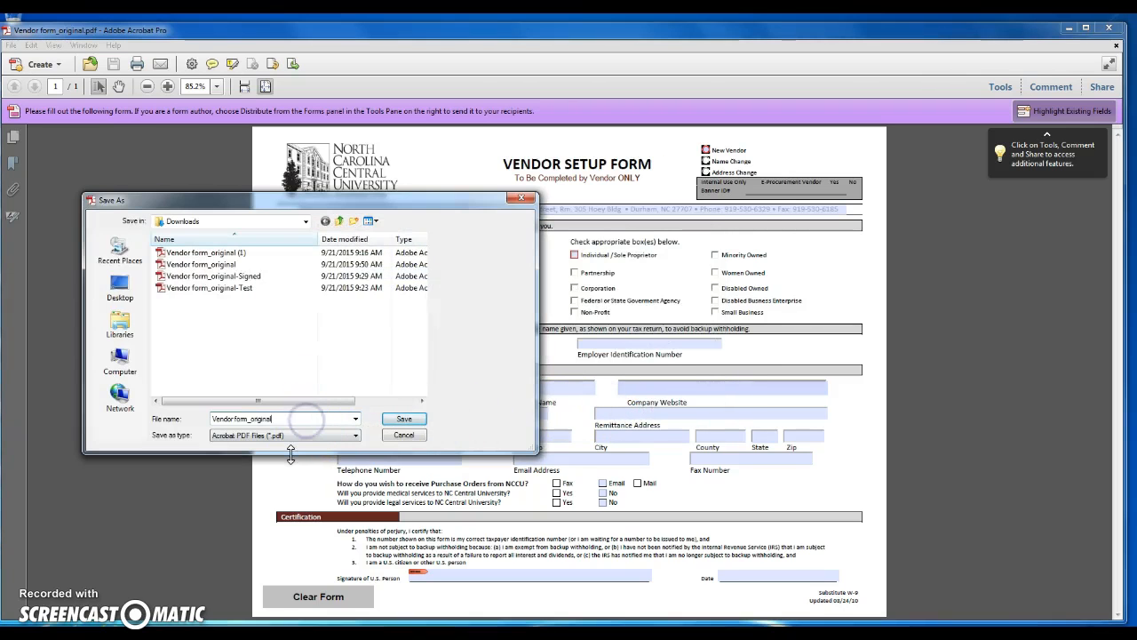
key("BackSpace")
key("BackSpace")
key("BackSpace")
key("BackSpace")
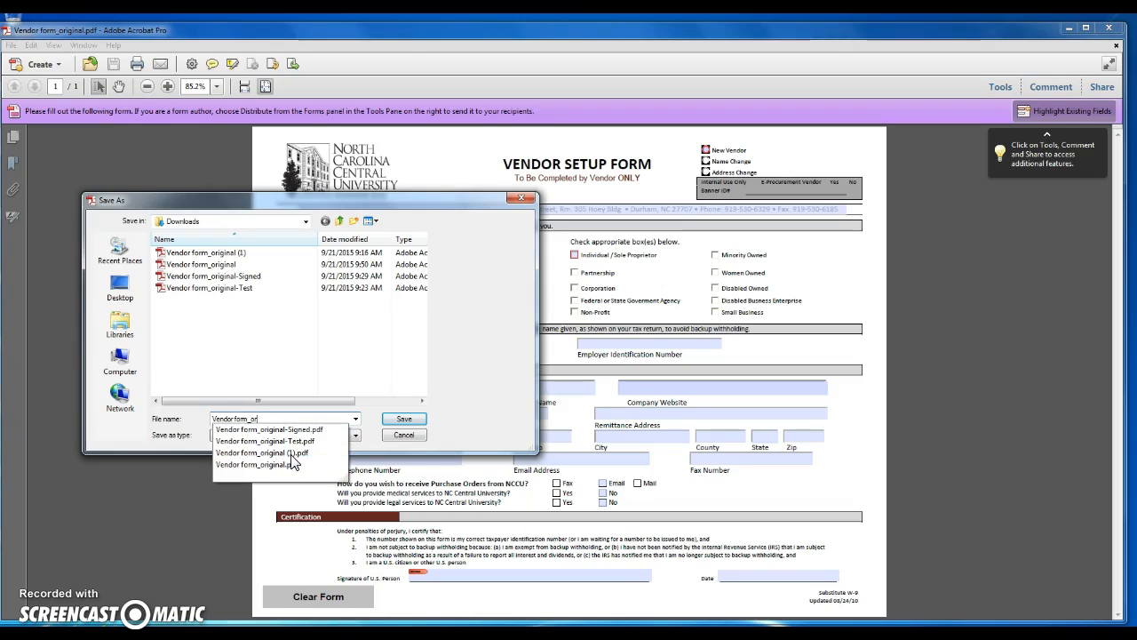
type("For")
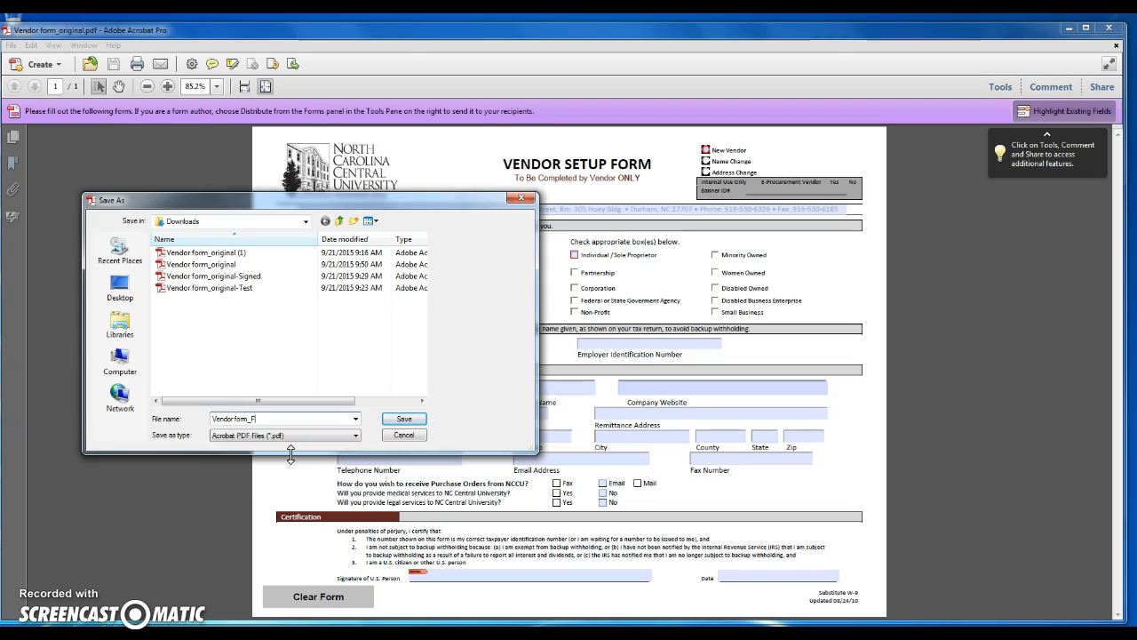
key("BackSpace")
key("BackSpace")
key("BackSpace")
type("for CT")
key("Return")
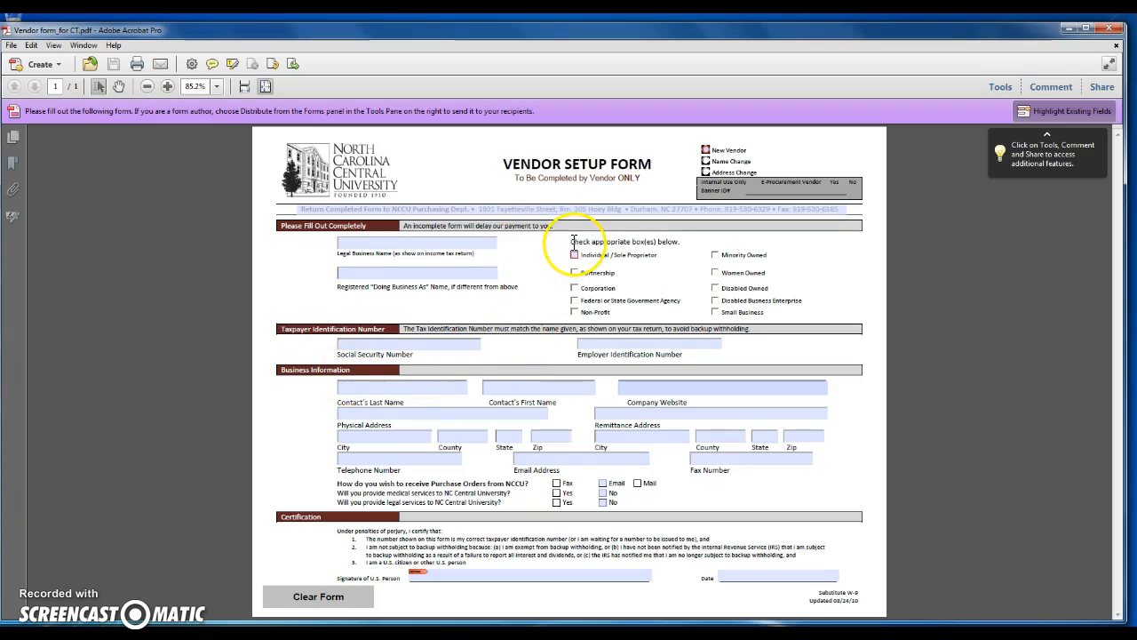
Close the form, open Vendor form_for CT from Downloads, and decline the Adobe Product Improvement Program.
left_click(1115, 33)
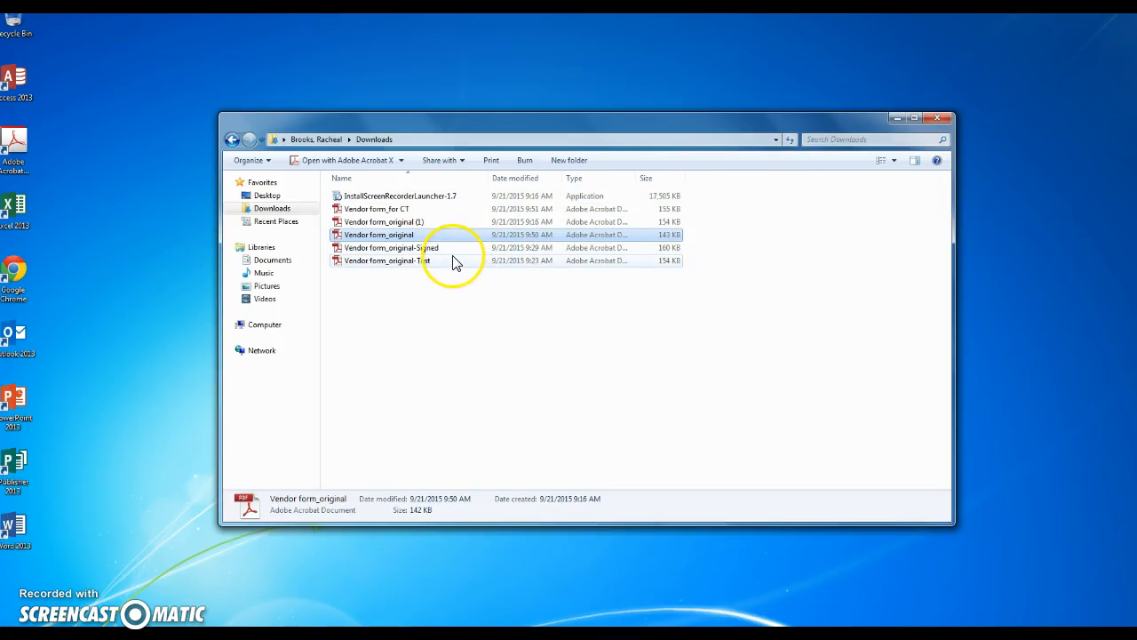
double_click(418, 208)
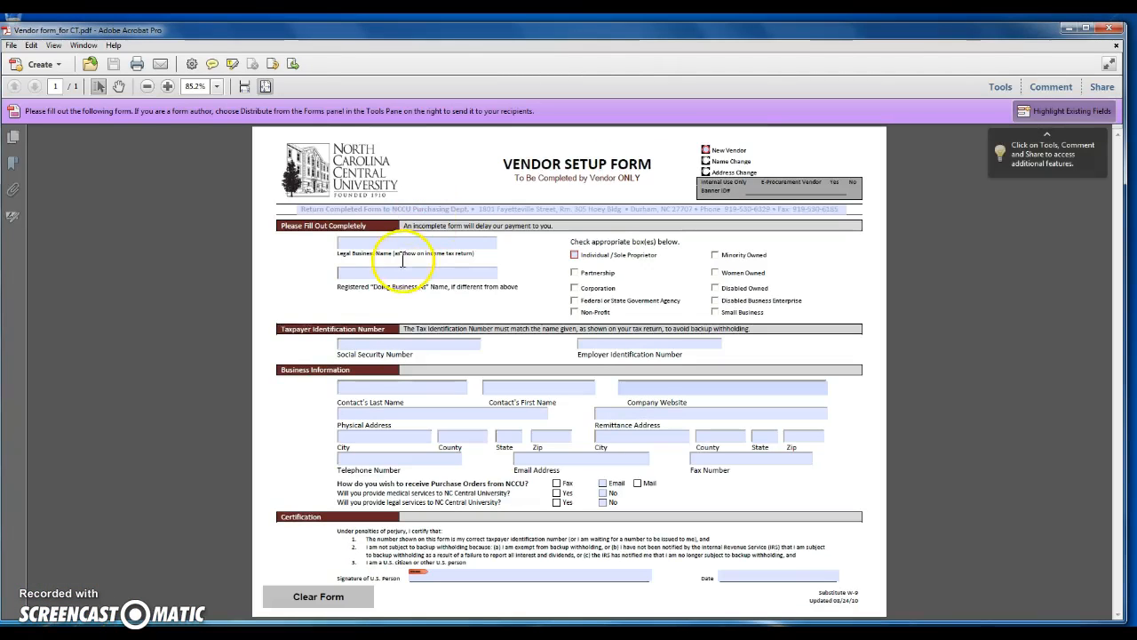
left_click(373, 241)
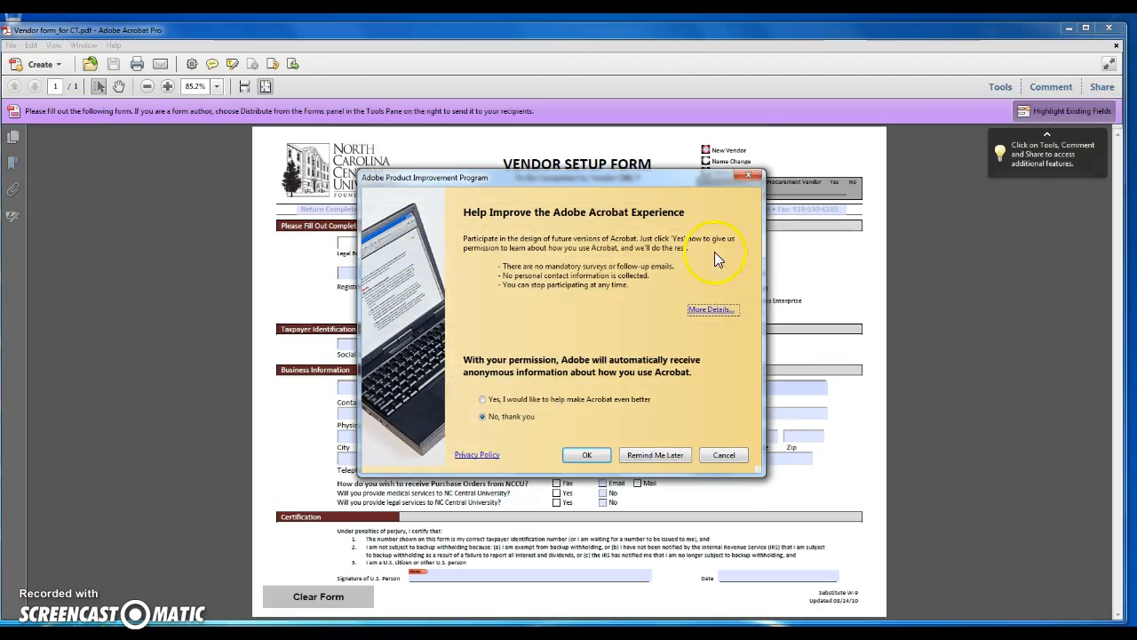
left_click(586, 454)
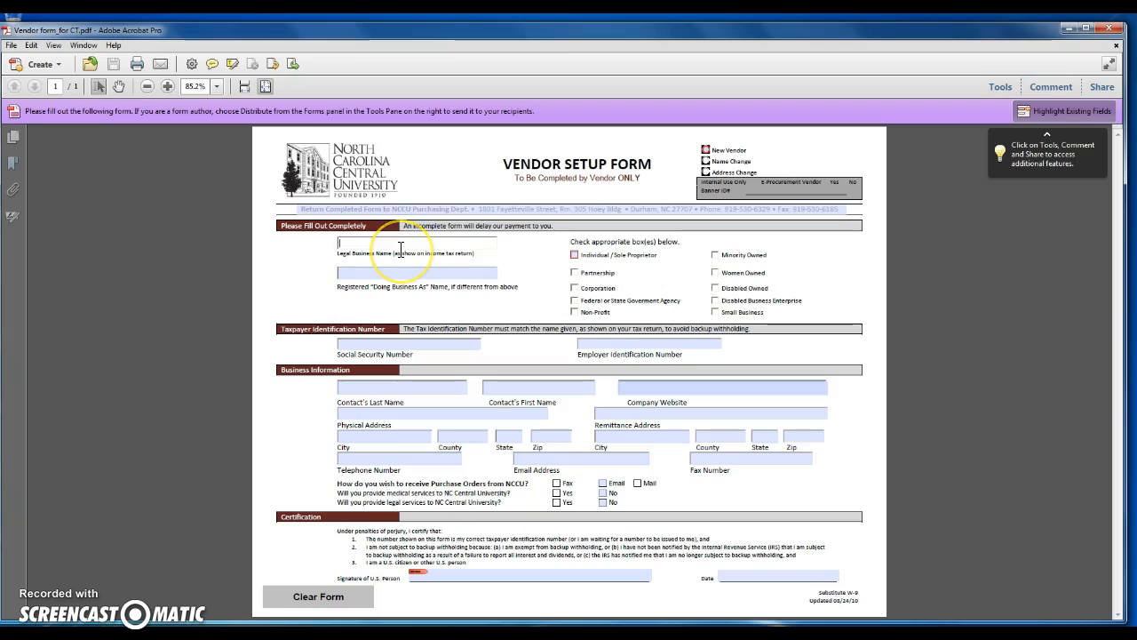
Enter N/A as the registered "Doing Business As" name, and select New Vendor and Individual / Sole Proprietor.
left_click(425, 273)
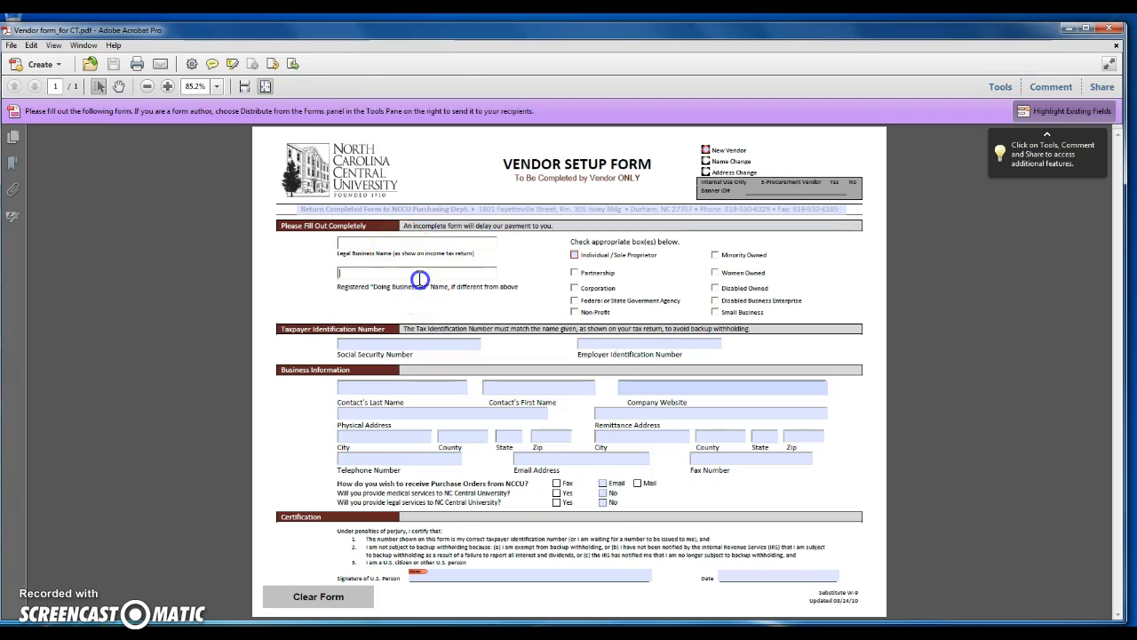
type("N")
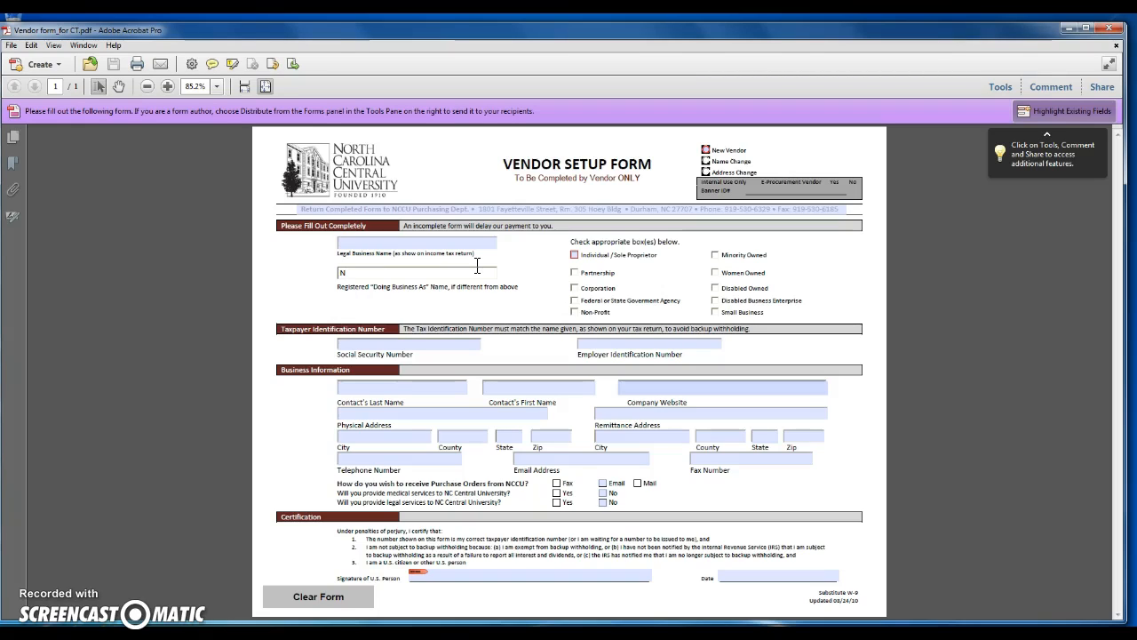
type("/A")
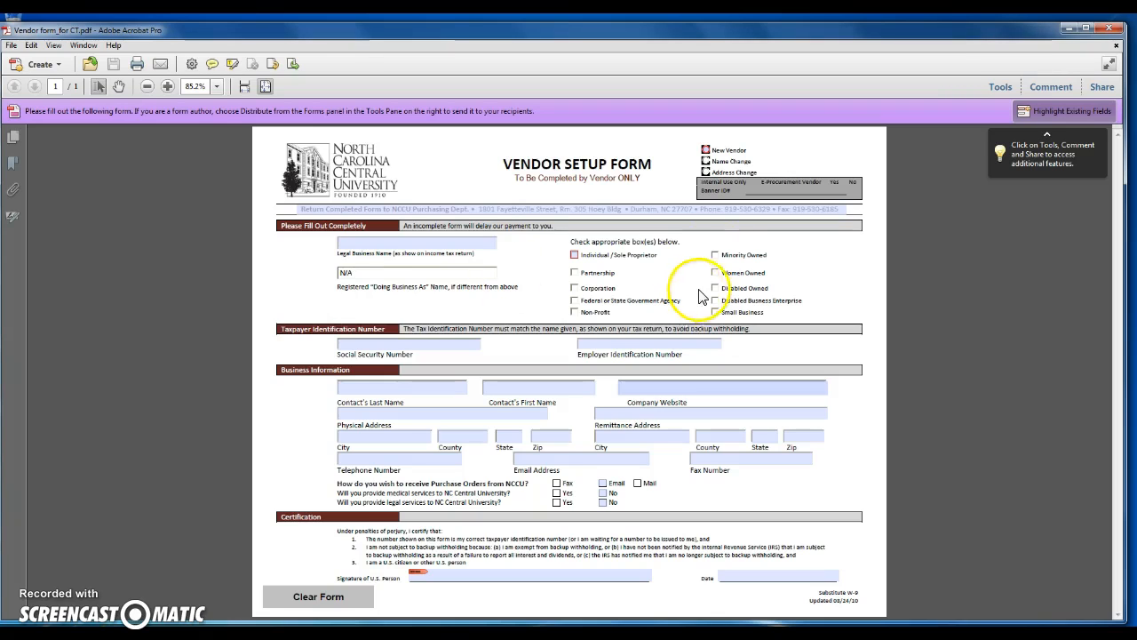
left_click(707, 149)
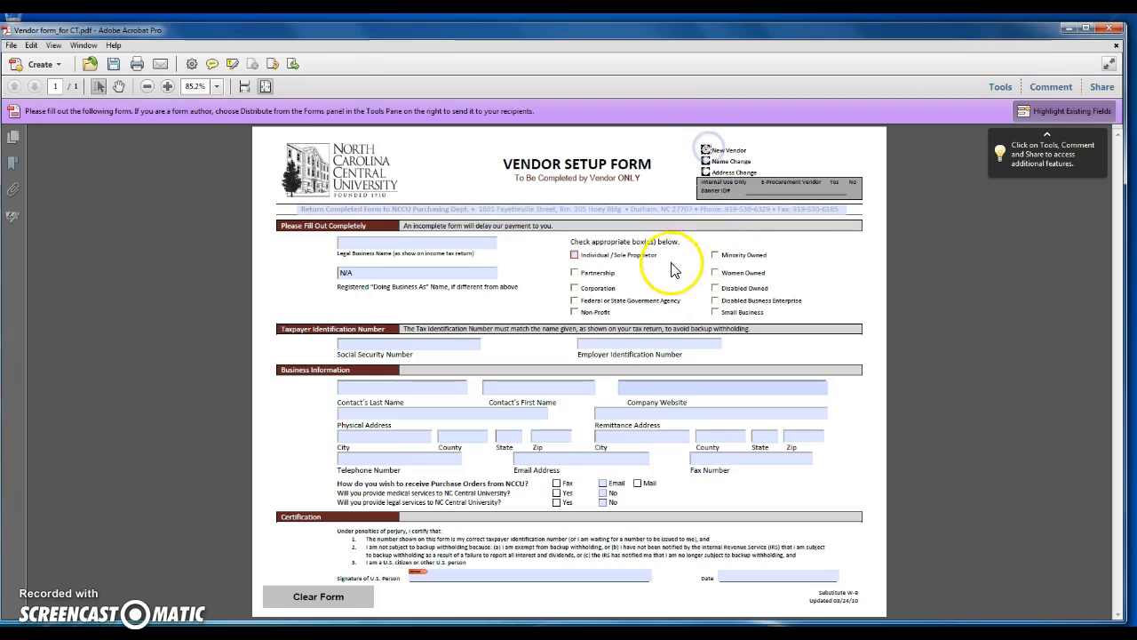
left_click(573, 256)
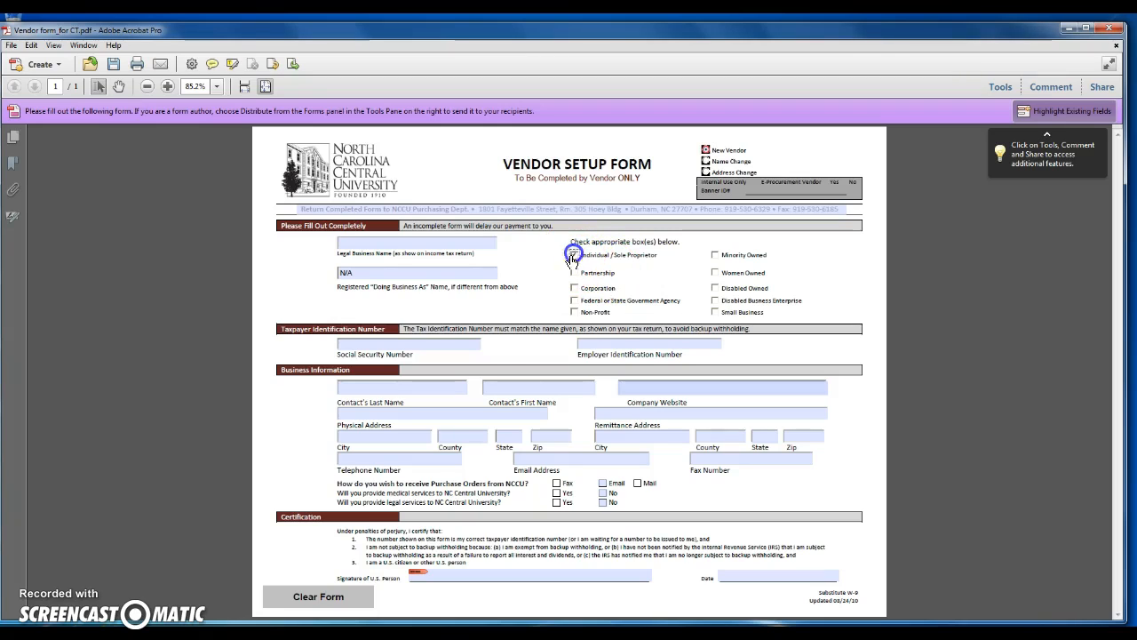
Enter N/A as the Employer Identification Number in the Taxpayer Identification Number section.
left_click(511, 356)
left_click(616, 345)
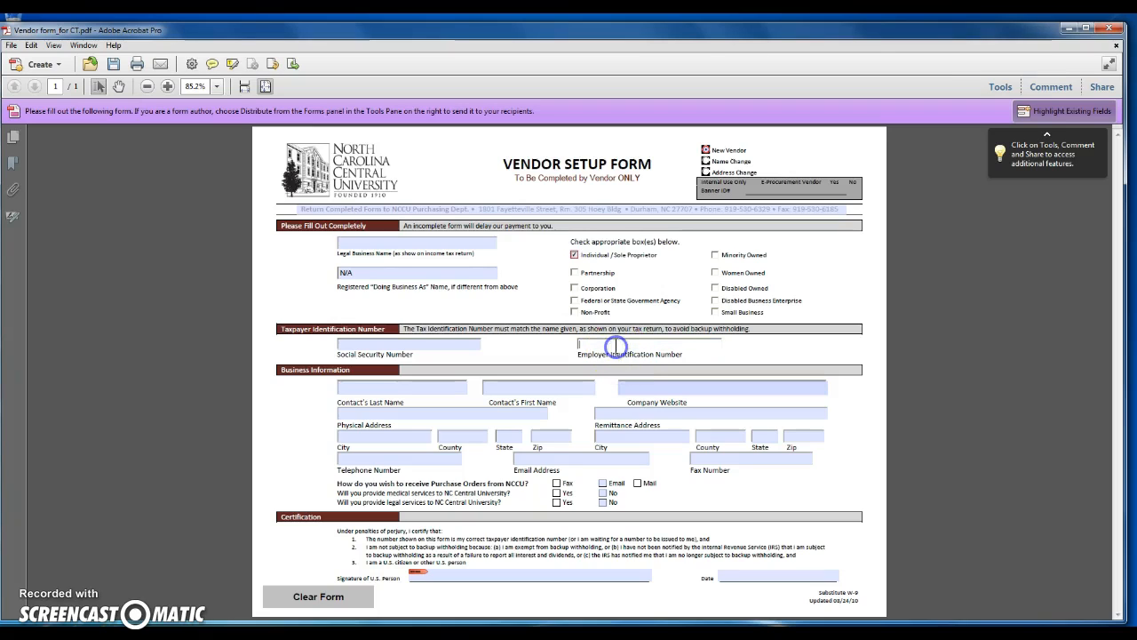
type("N/A")
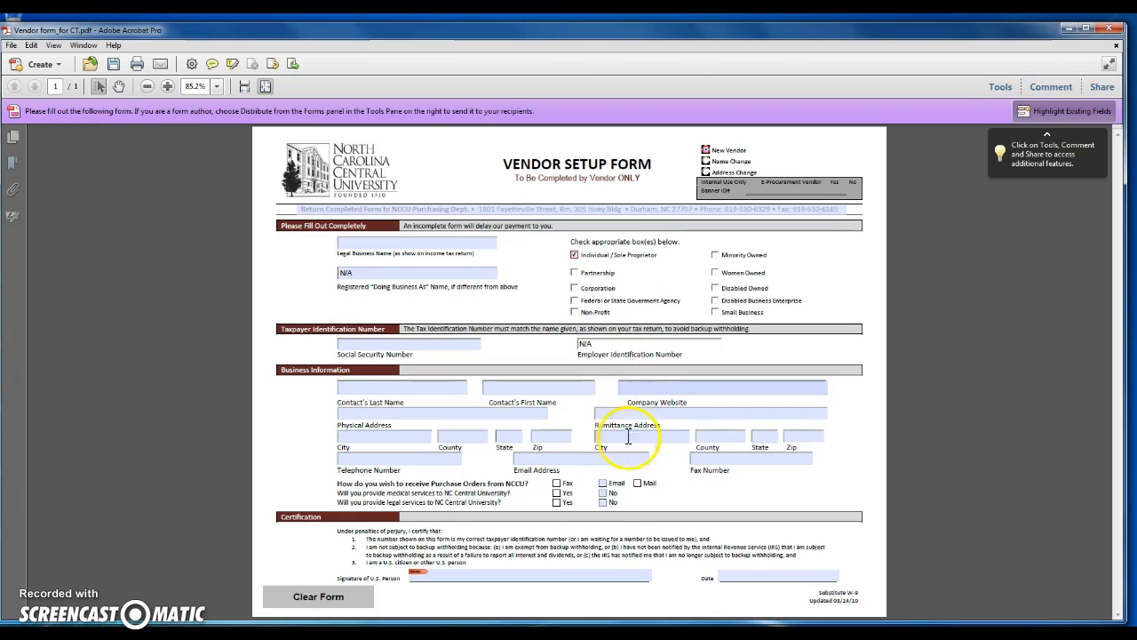
Choose Email for receiving purchase orders and No for both the medical and legal services questions.
left_click(603, 483)
left_click(603, 493)
left_click(602, 503)
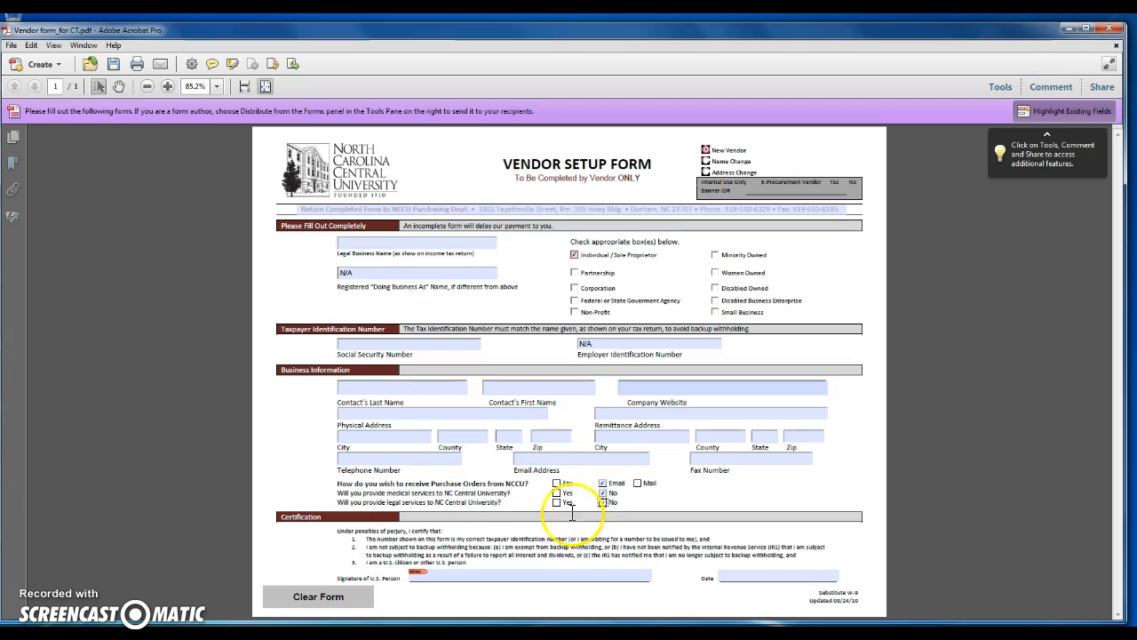
Try the signature field in the Certification section and enter 9/21/2015 as the date.
left_click(444, 578)
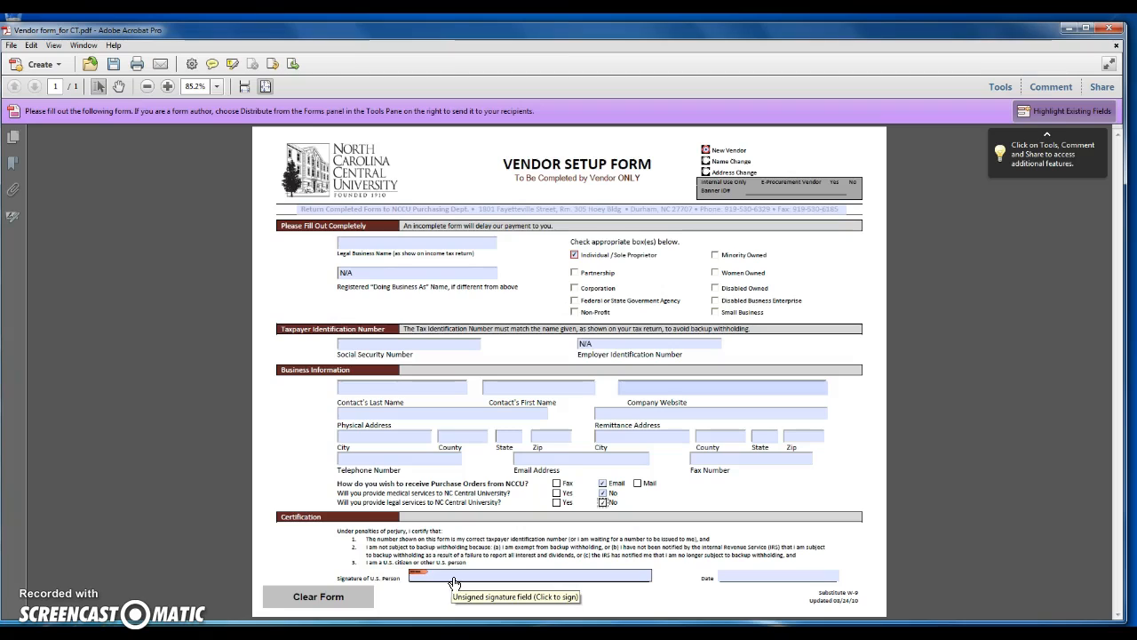
left_click(469, 591)
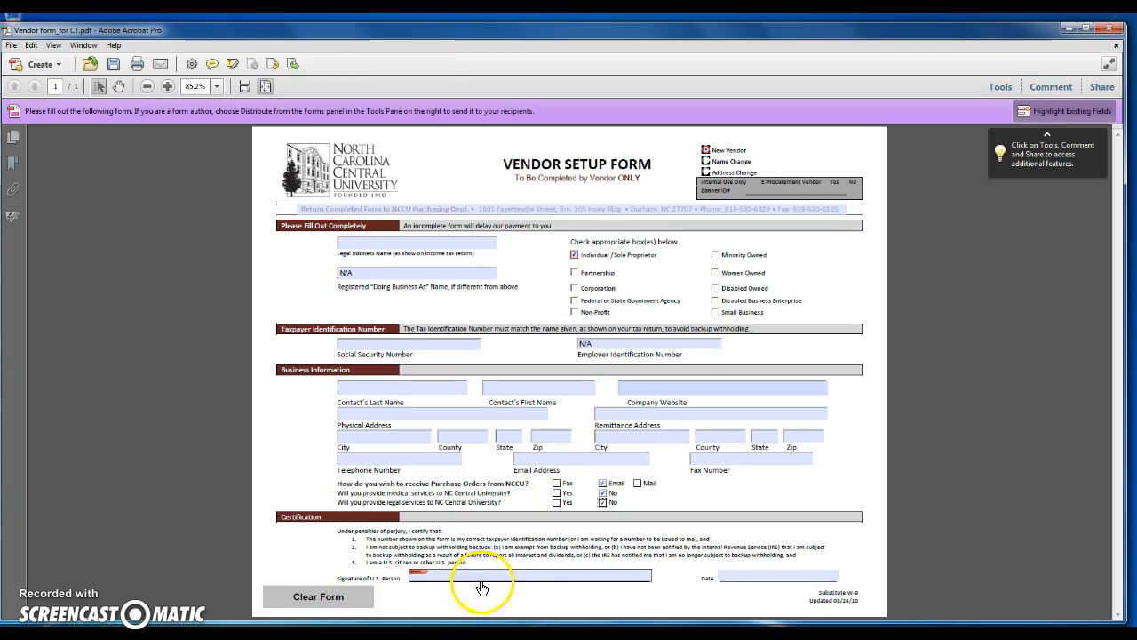
left_click(760, 578)
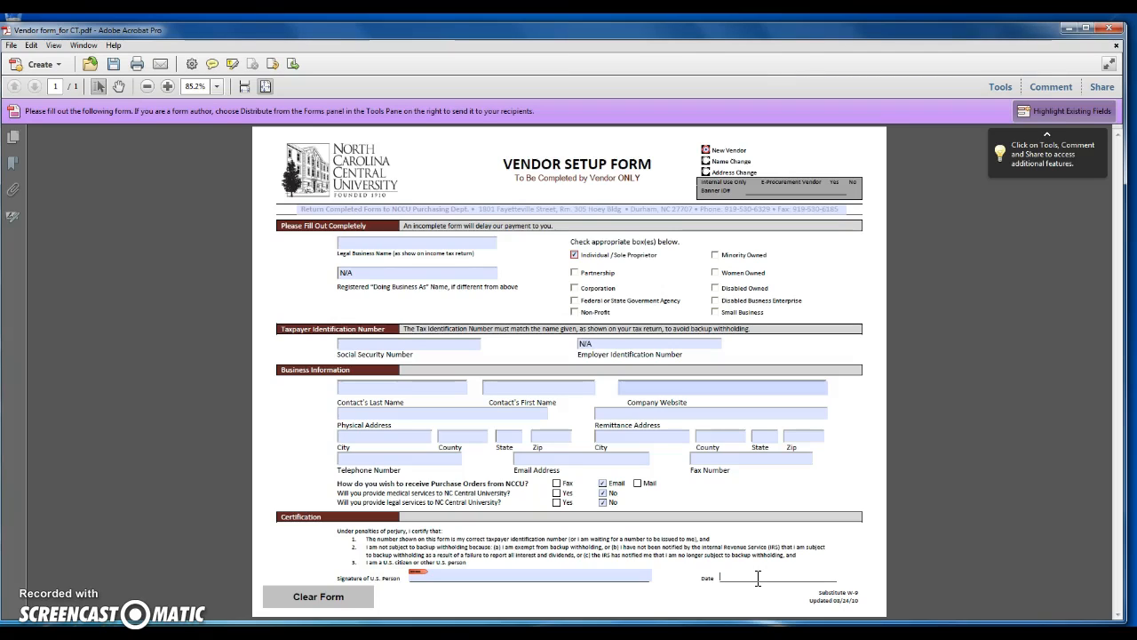
type("9/21/2015")
left_click(676, 560)
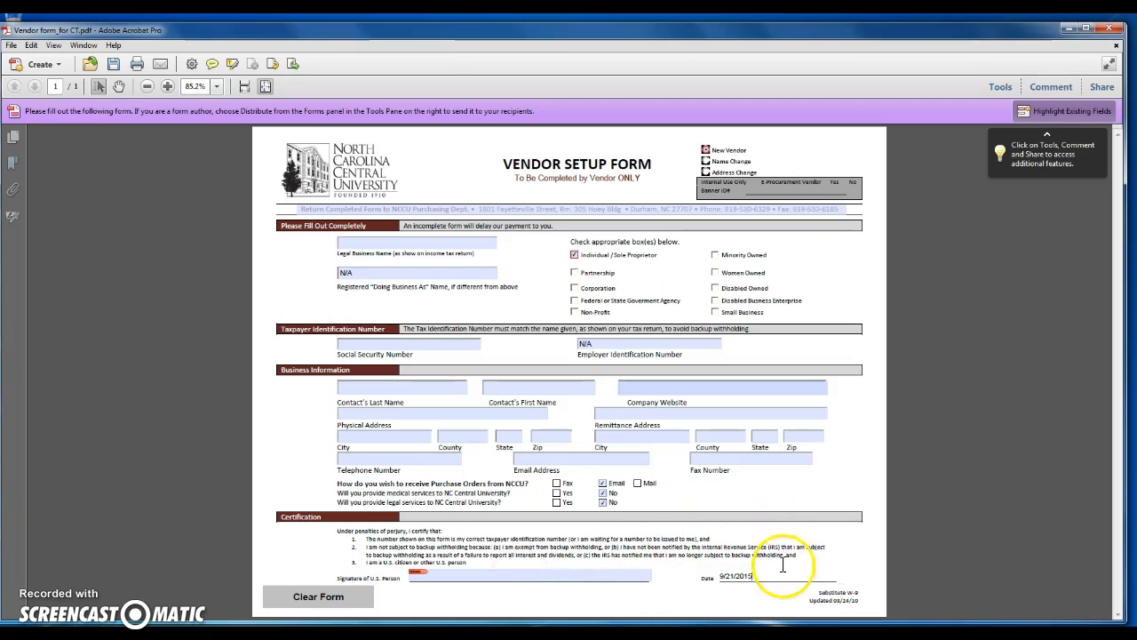
Clear the date field in the Certification section.
key("BackSpace")
key("BackSpace")
key("BackSpace")
key("BackSpace")
key("BackSpace")
key("BackSpace")
key("BackSpace")
key("BackSpace")
key("BackSpace")
left_click(840, 490)
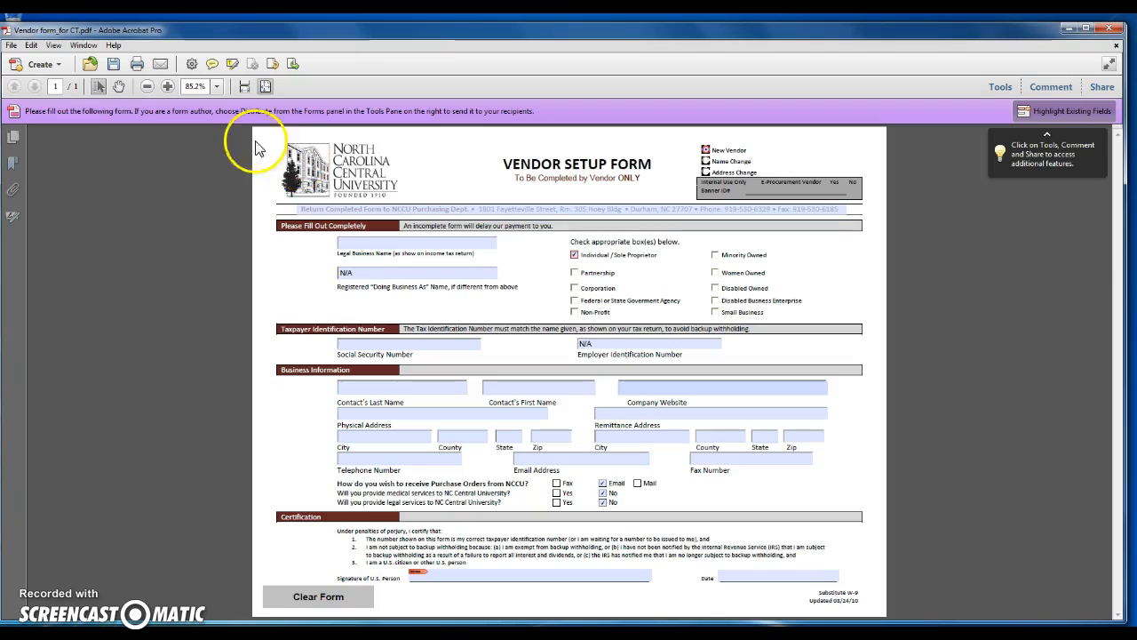
Save the prefilled form, close it, and reopen Vendor form_for CT from the Downloads folder.
left_click(111, 65)
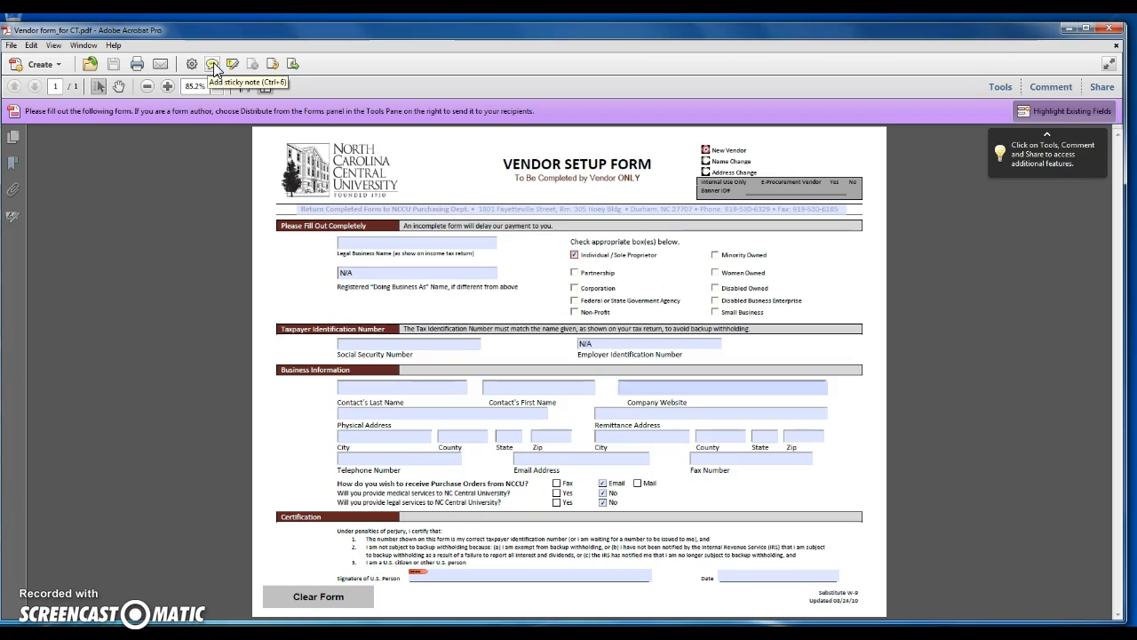
left_click(1105, 30)
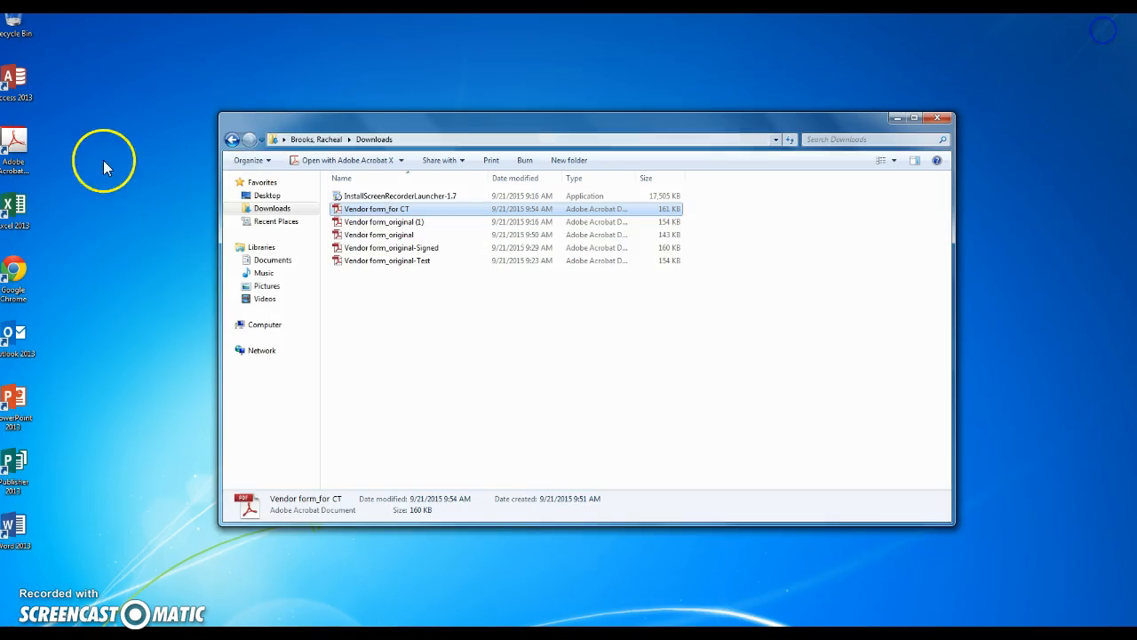
double_click(368, 209)
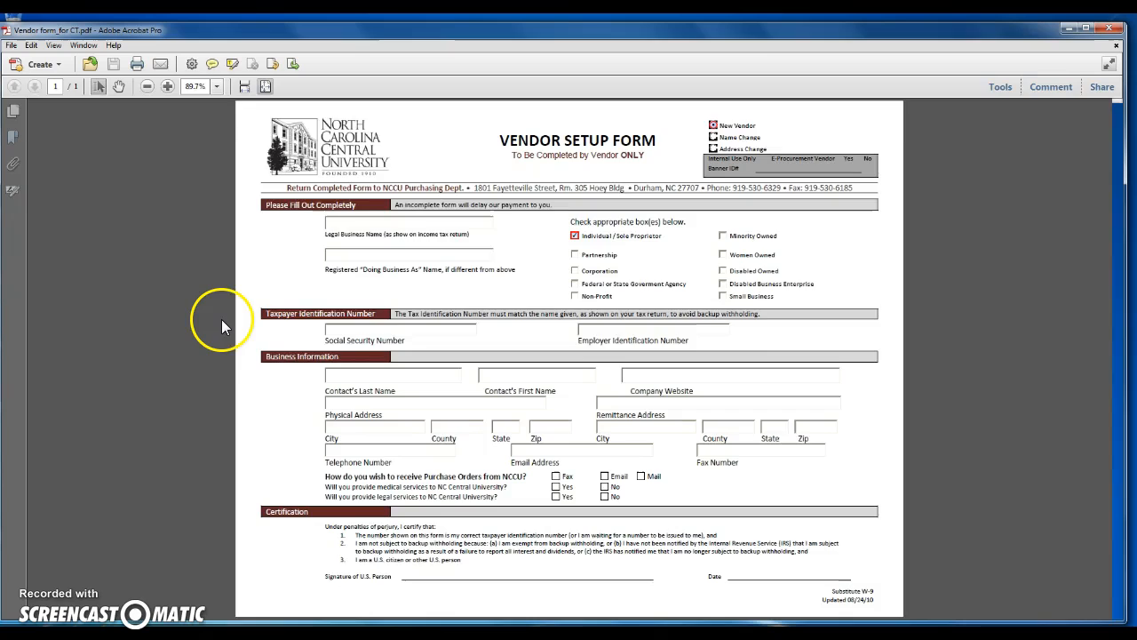